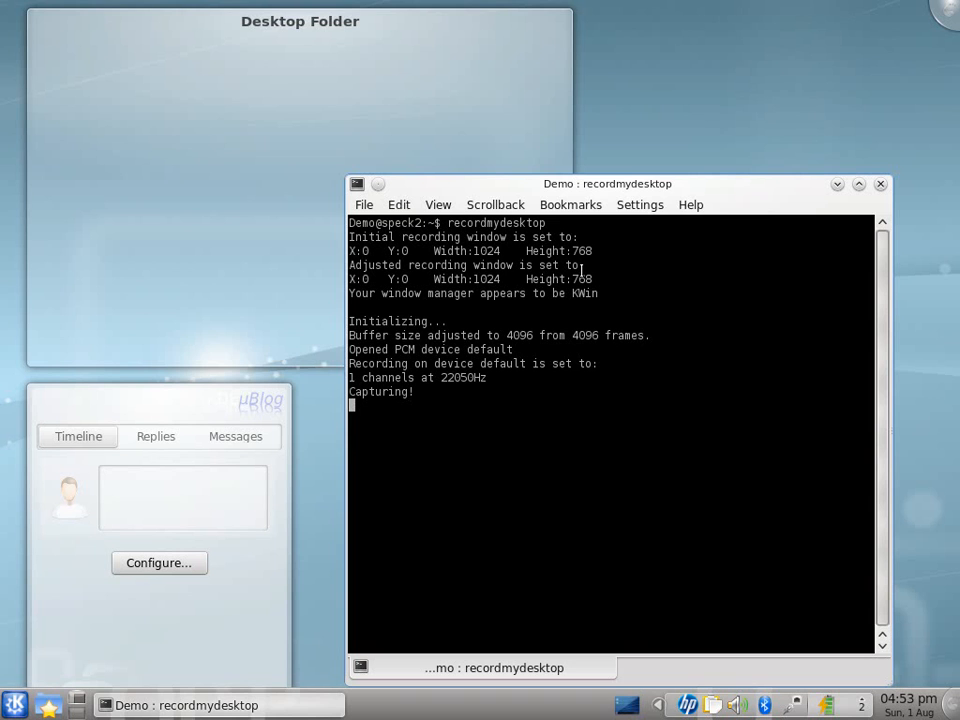
# Minimise the Konsole window running recordmydesktop, leaving the desktop clear
pyautogui.click(838, 186)
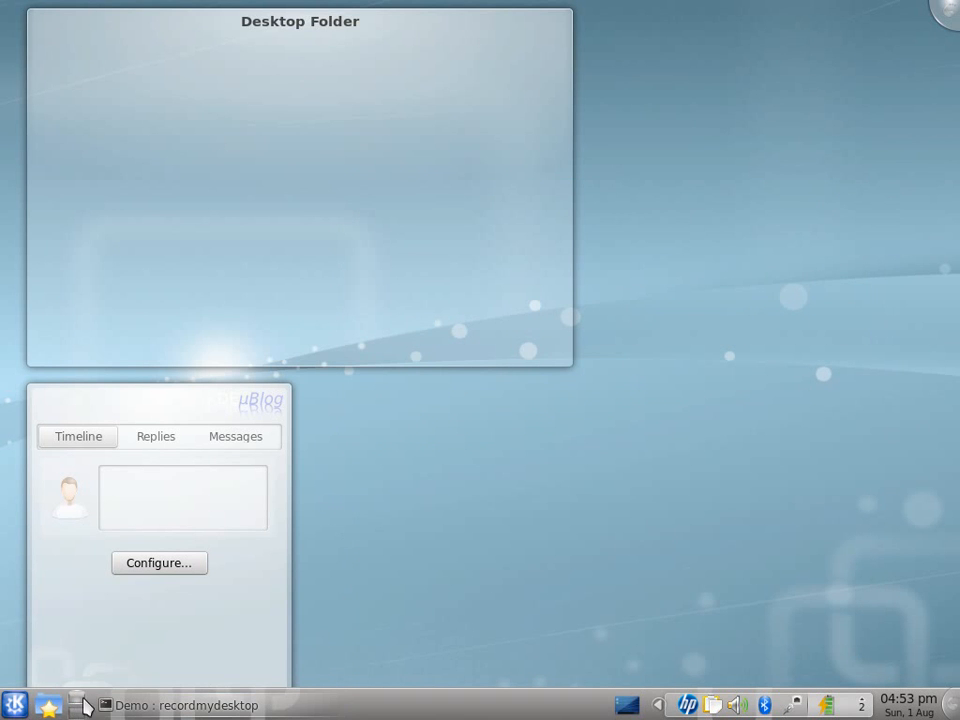
# Bring up the Kickoff launcher and browse the Utilities category and the favourites
pyautogui.click(15, 705)
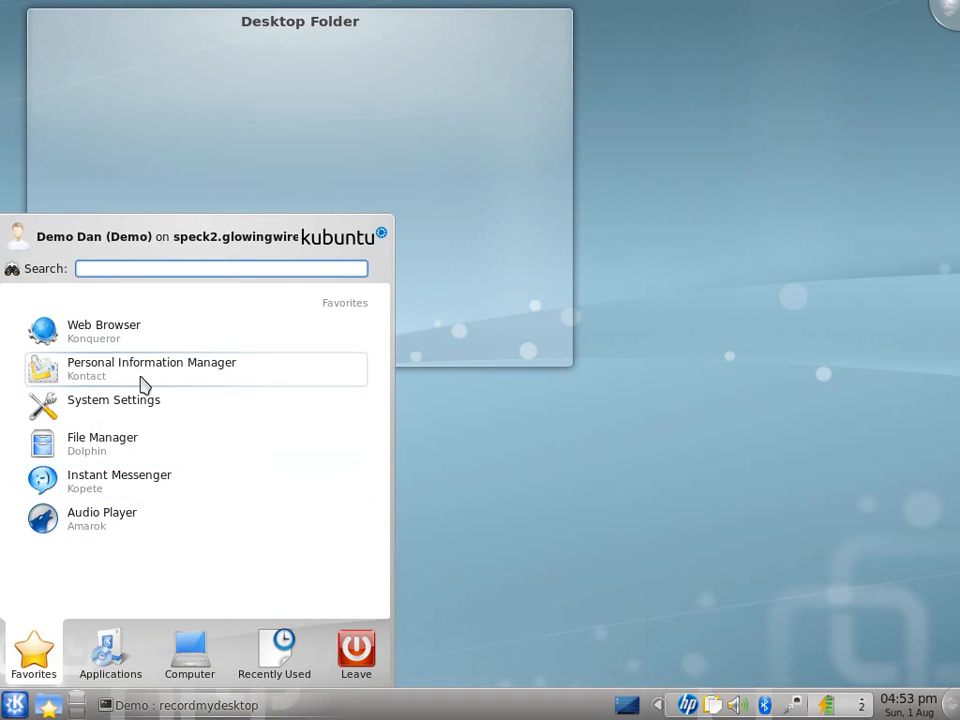
pyautogui.click(103, 650)
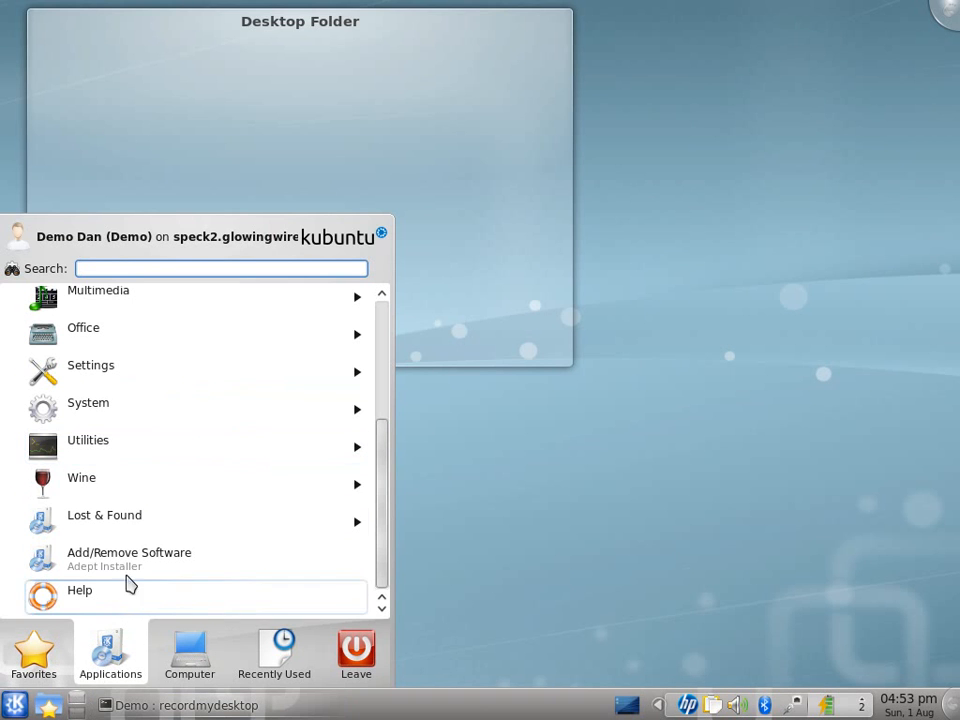
pyautogui.scroll(1, 300, 320)
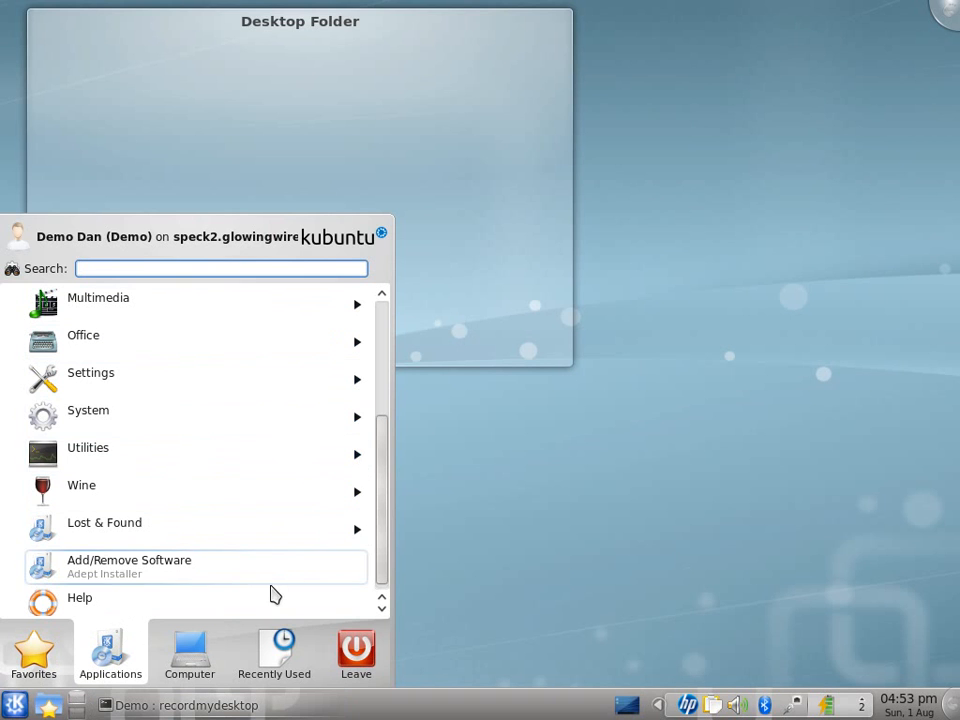
pyautogui.click(57, 457)
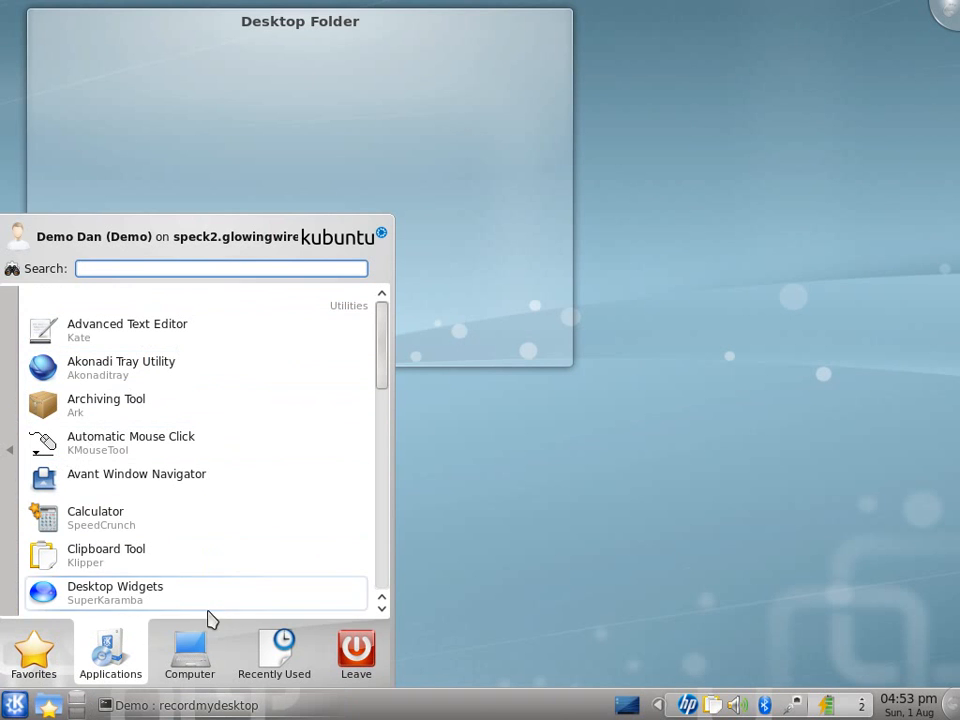
pyautogui.scroll(-1, 231, 528)
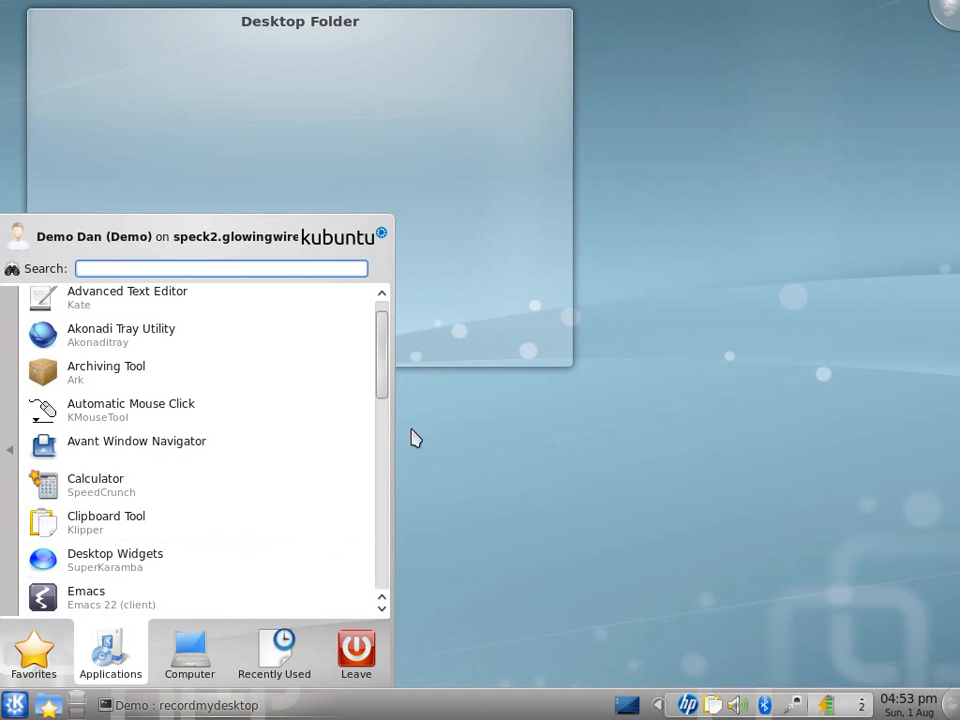
pyautogui.moveTo(381, 355); pyautogui.dragTo(383, 582)
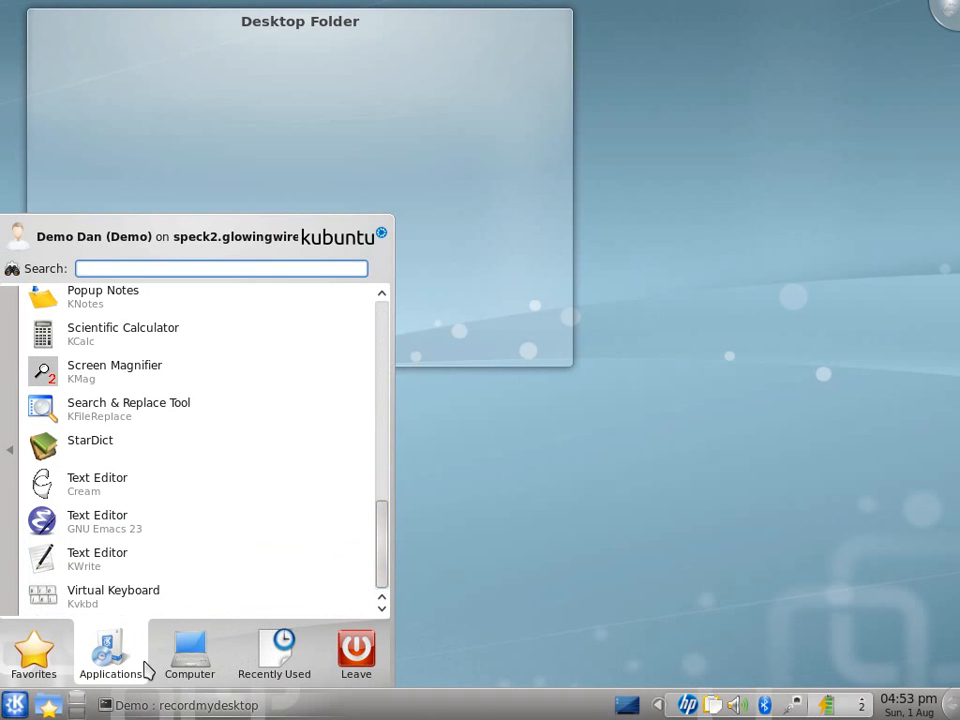
pyautogui.click(40, 655)
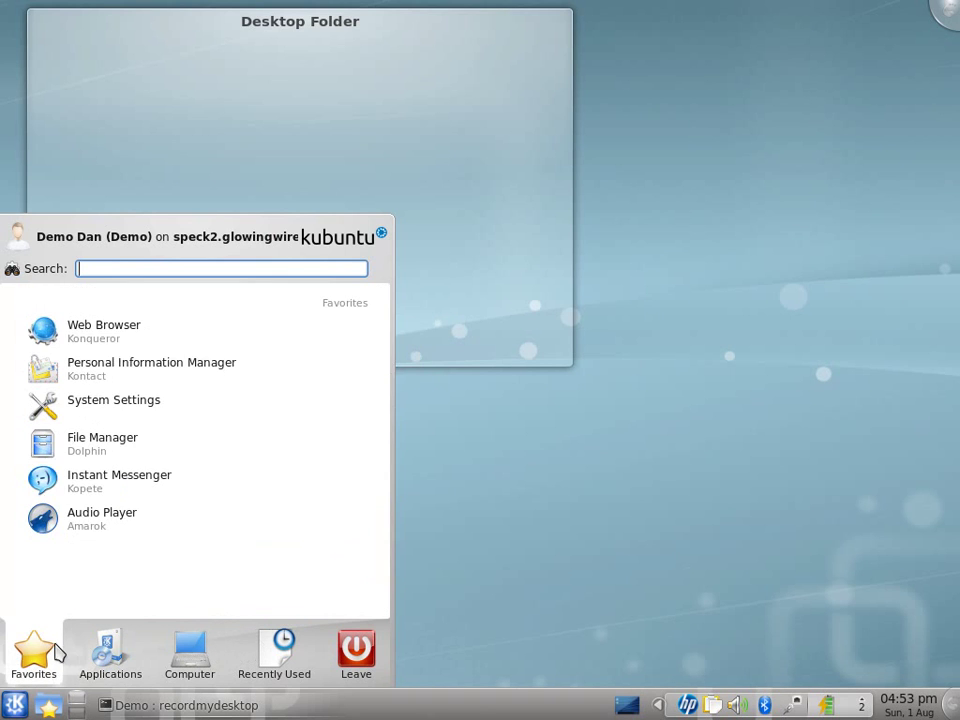
pyautogui.click(104, 652)
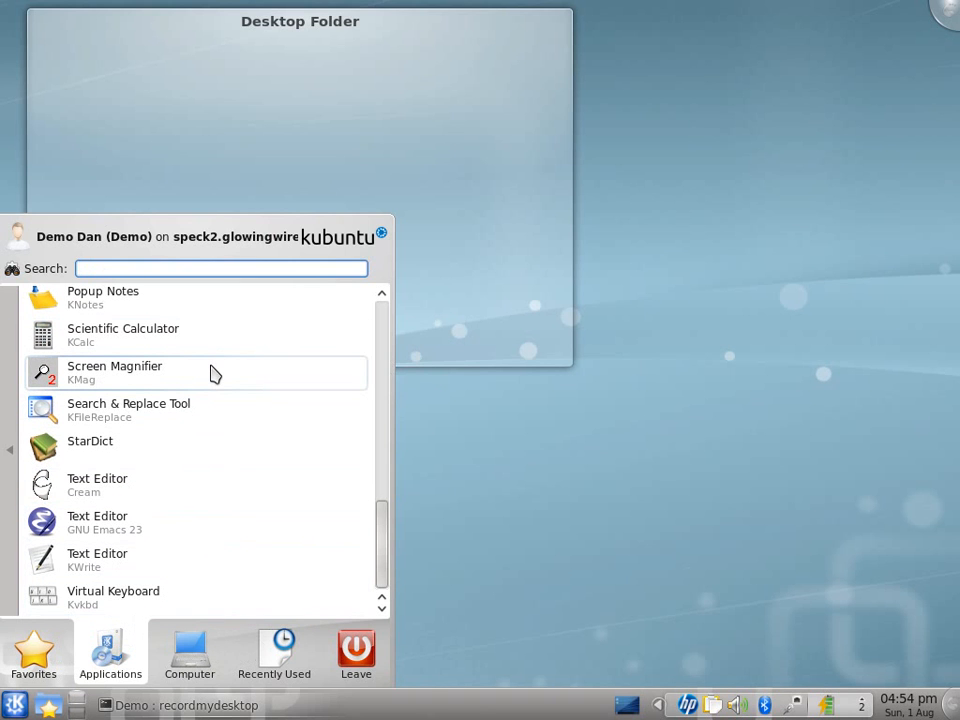
# Tour the Computer places and Recently Used items, ending back on Favorites
pyautogui.click(190, 650)
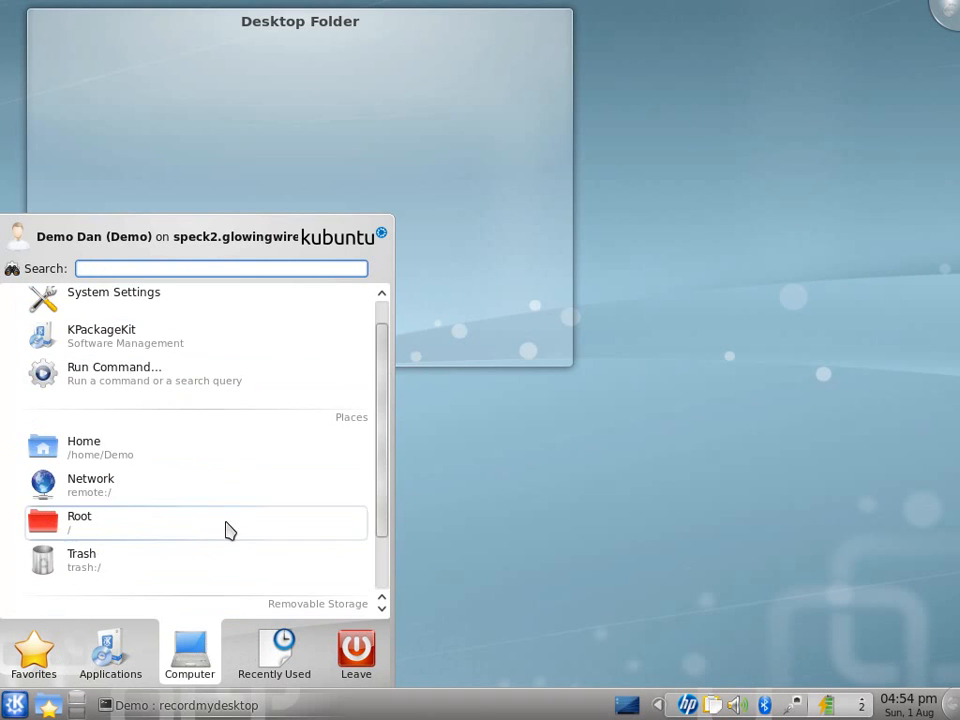
pyautogui.scroll(-3, 385, 477)
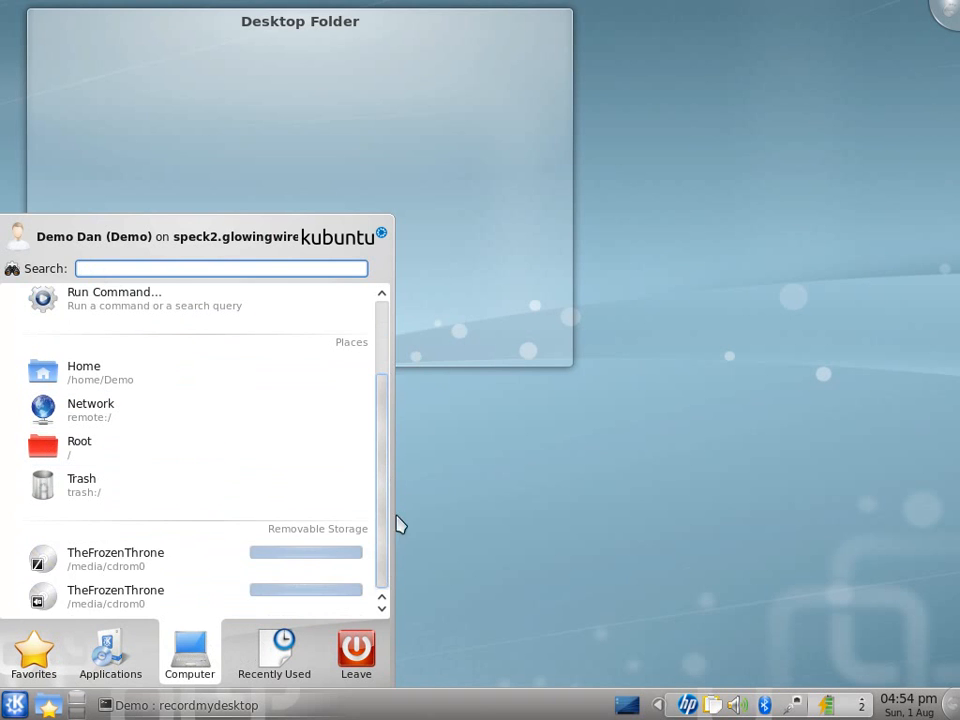
pyautogui.scroll(2, 385, 490)
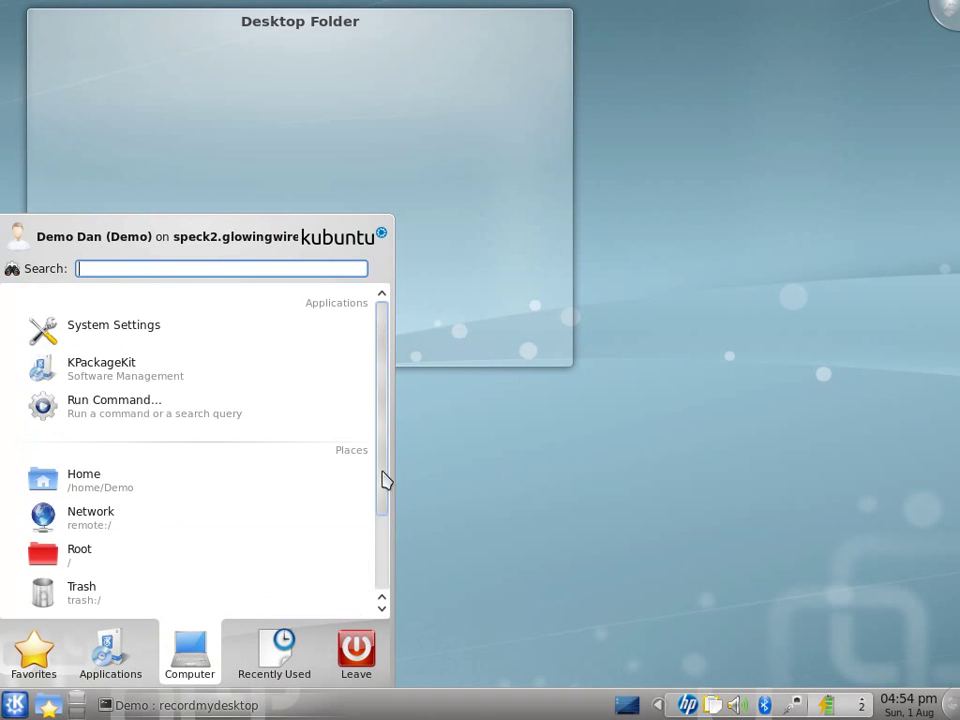
pyautogui.click(278, 652)
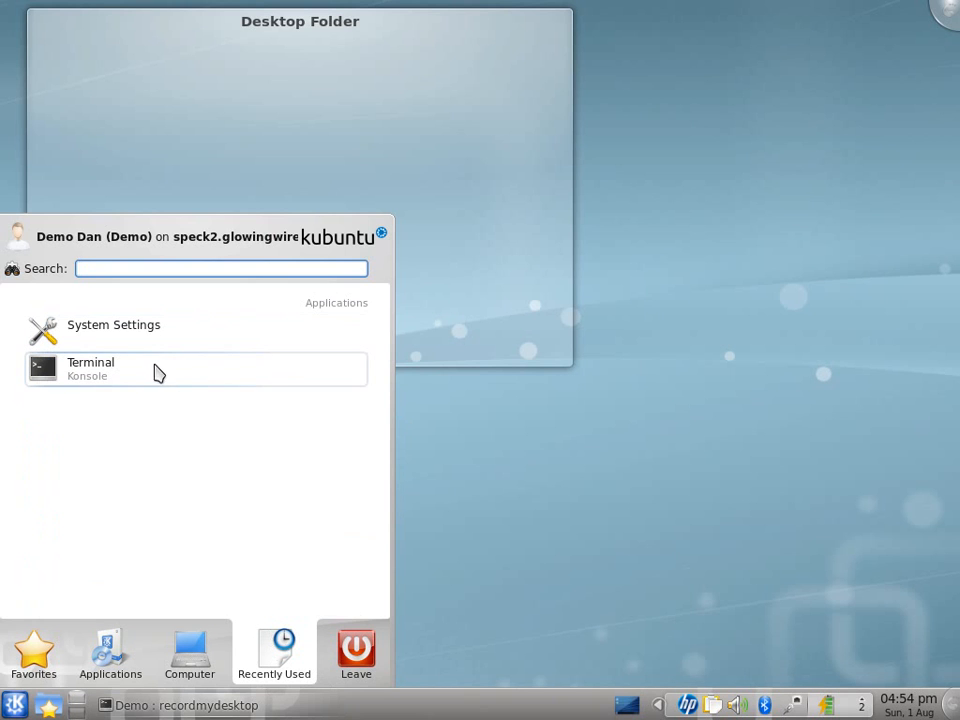
pyautogui.click(198, 641)
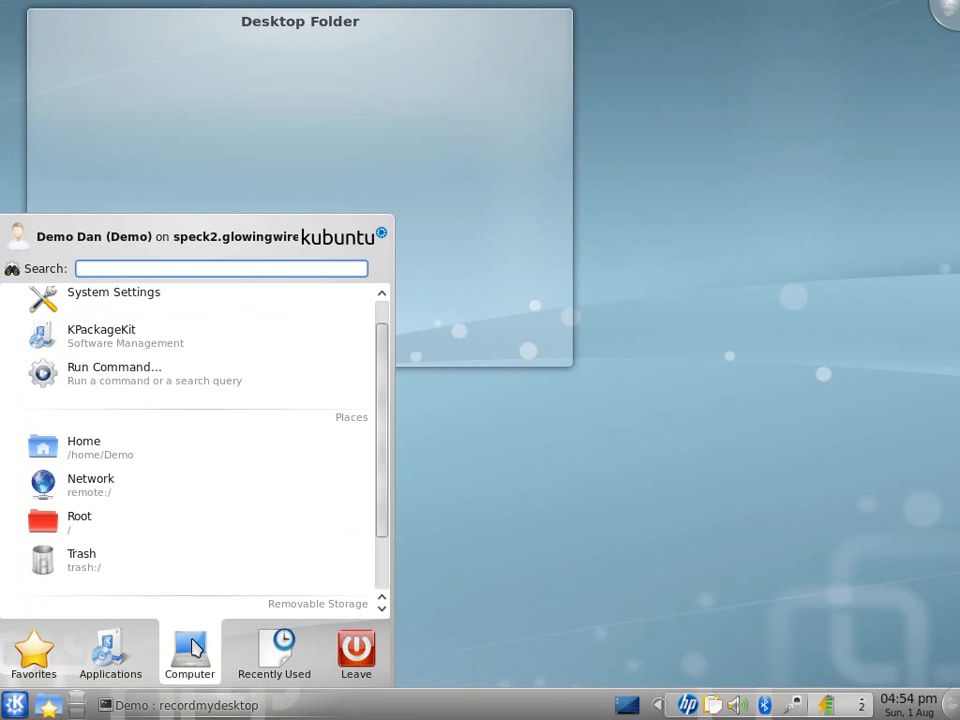
pyautogui.click(112, 655)
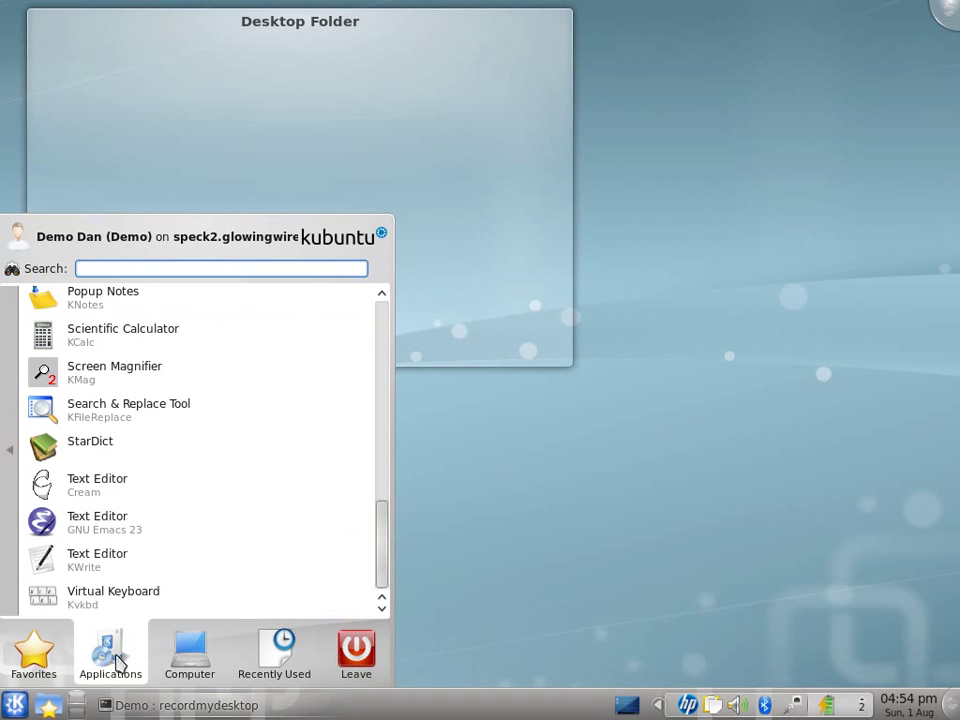
pyautogui.click(33, 658)
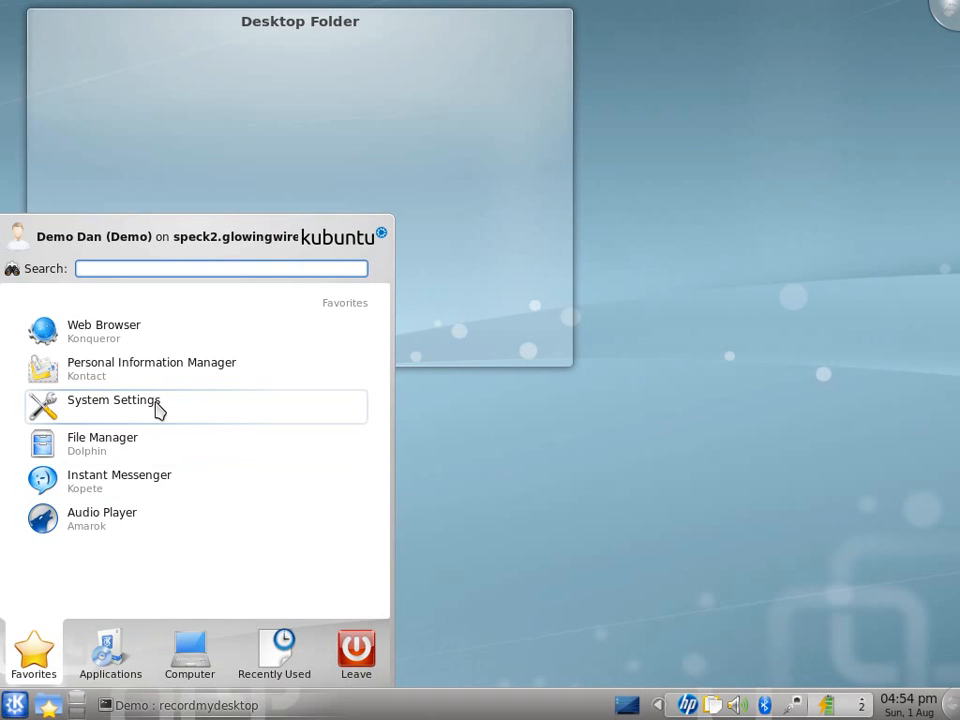
pyautogui.write('ter')
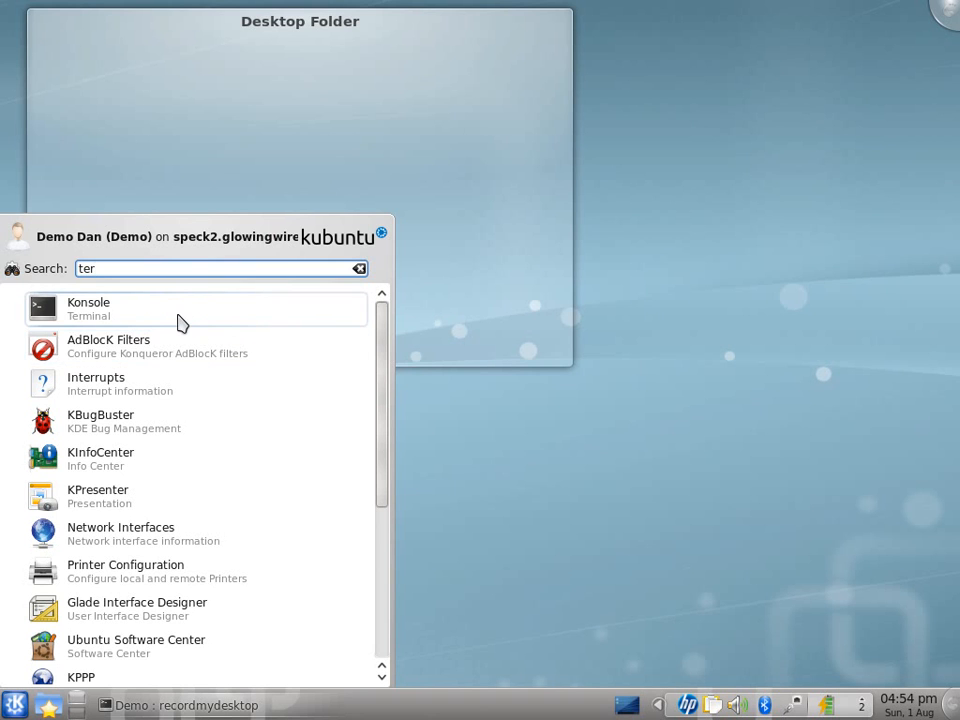
# Launch Konsole, run ls and whoami in the home folder, then minimise it
pyautogui.click(182, 316)
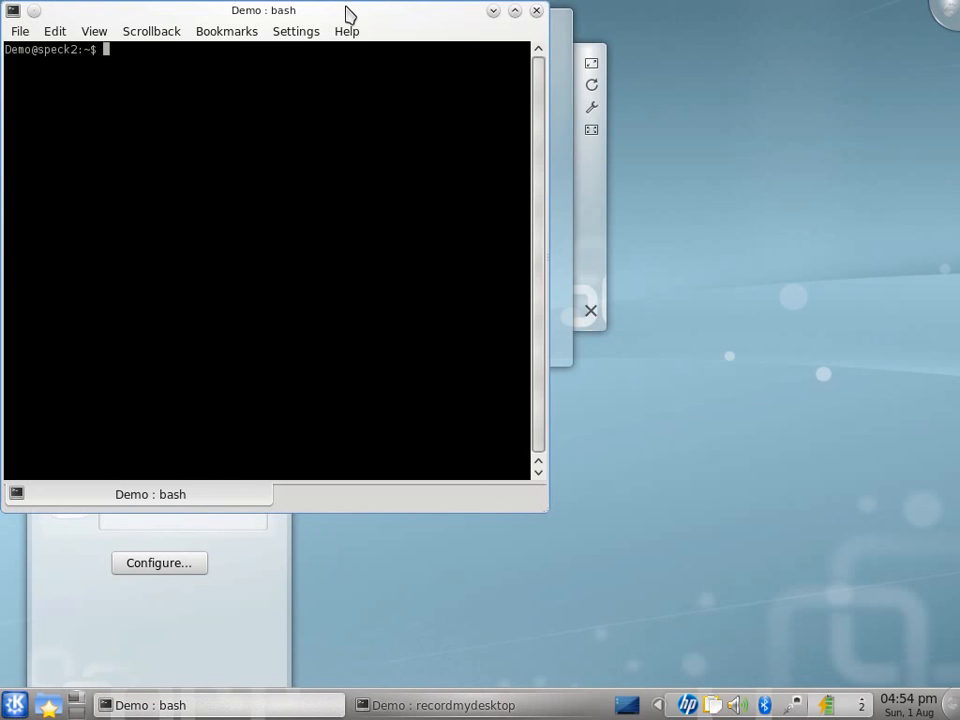
pyautogui.moveTo(348, 14); pyautogui.dragTo(652, 77)
pyautogui.write('ls')
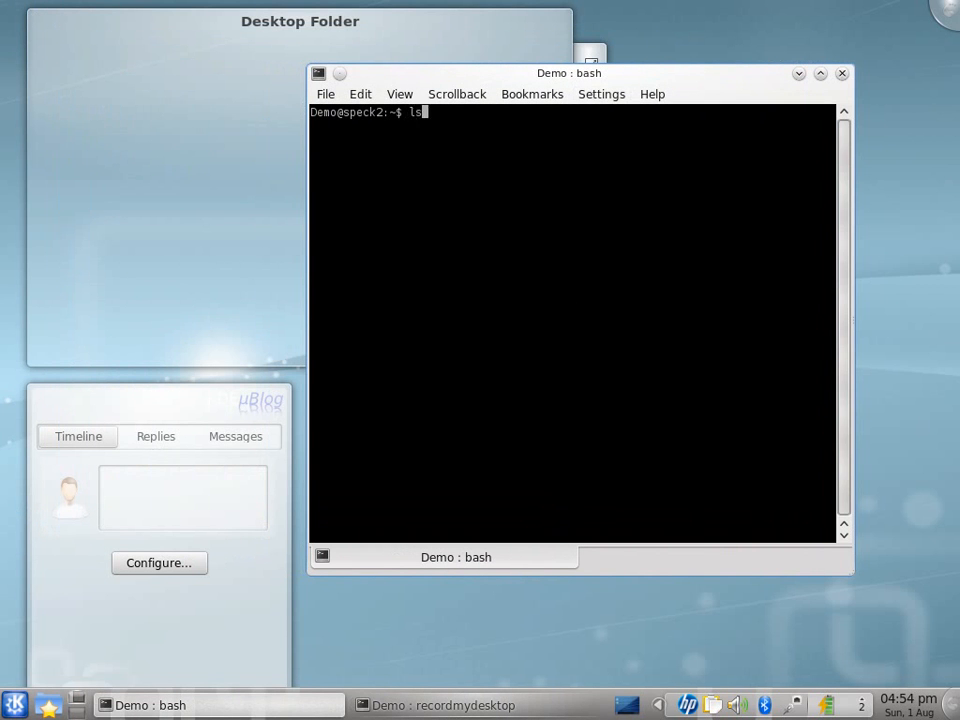
pyautogui.press('Return')
pyautogui.write('who')
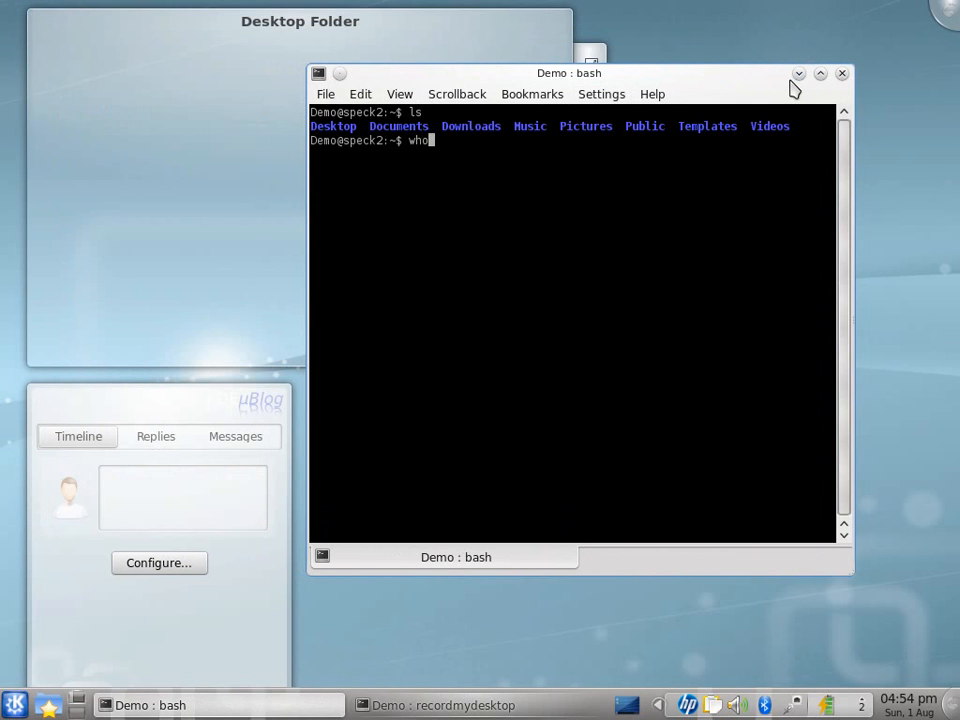
pyautogui.write('ami')
pyautogui.press('Return')
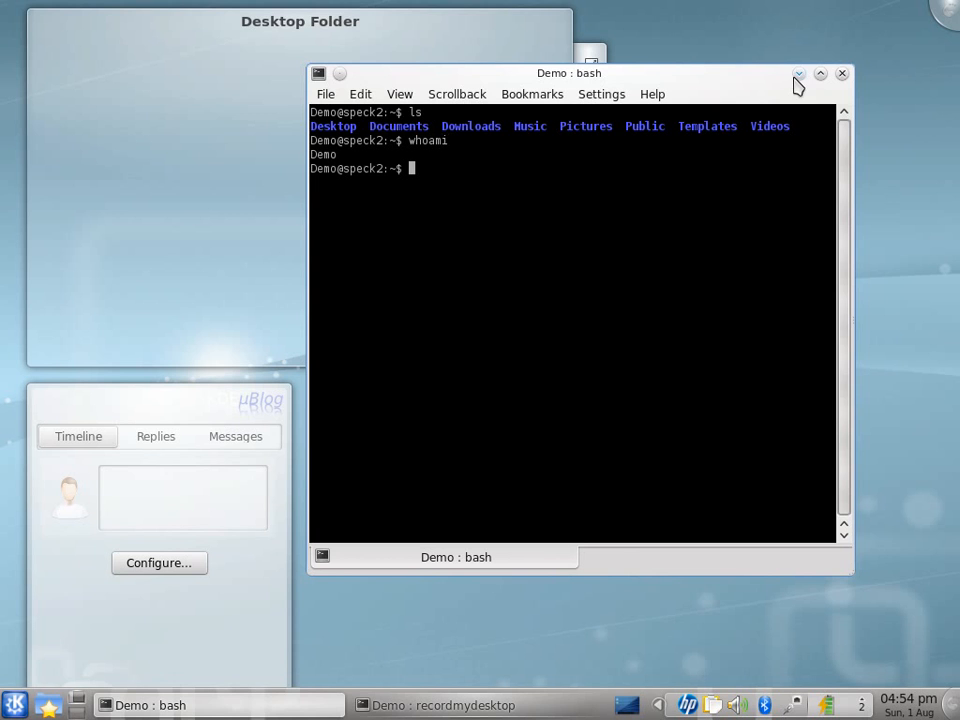
pyautogui.click(800, 75)
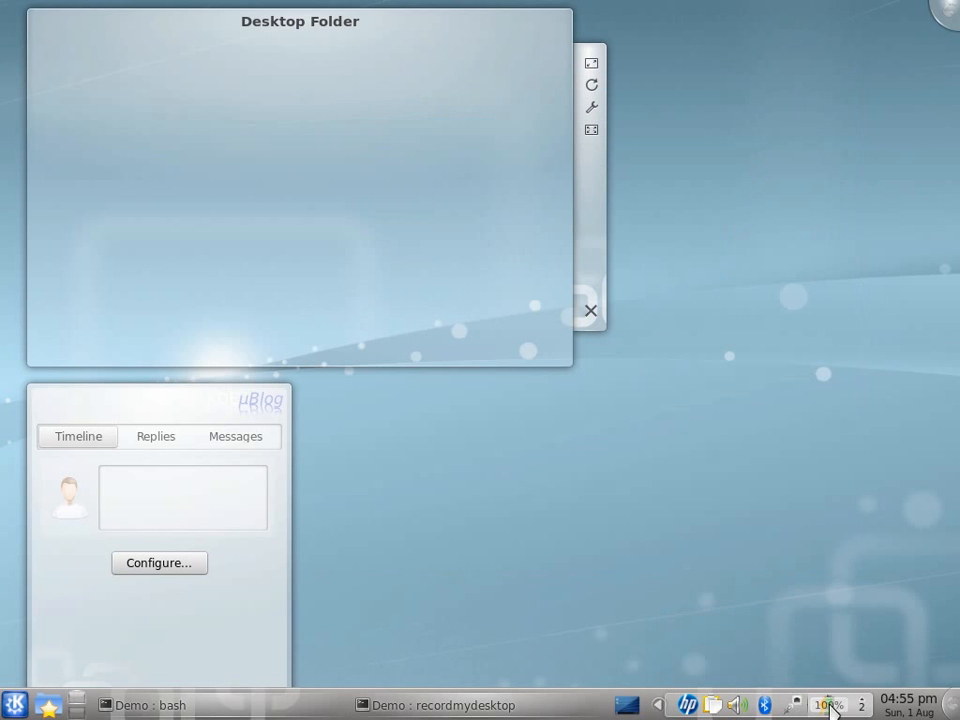
# Start a new network connection from the tray and pick the WAP_01 wireless network
pyautogui.click(793, 706)
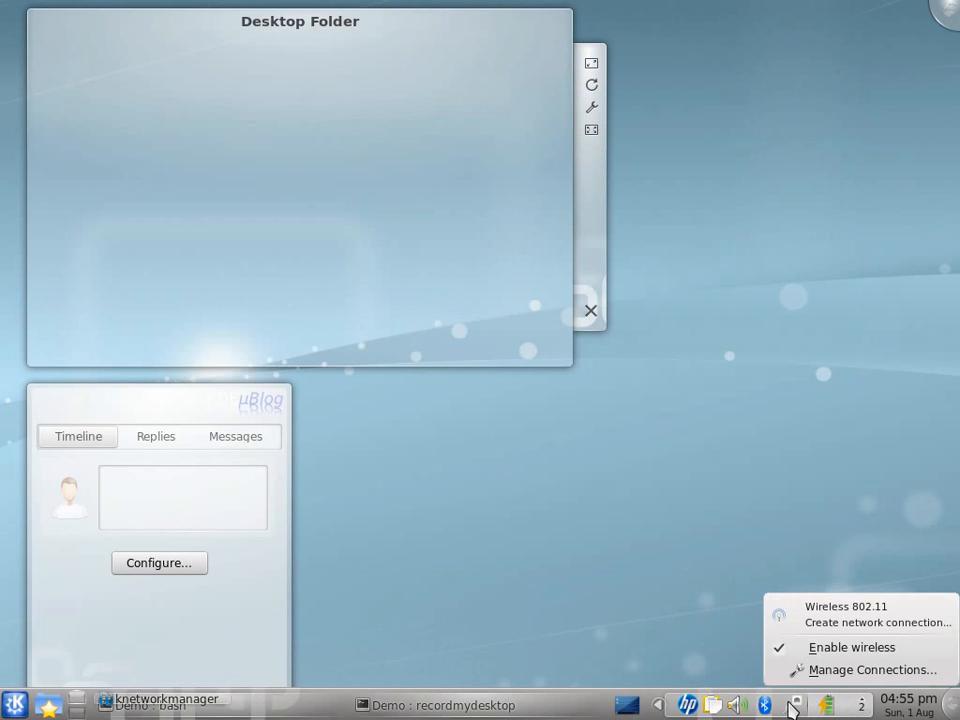
pyautogui.click(832, 622)
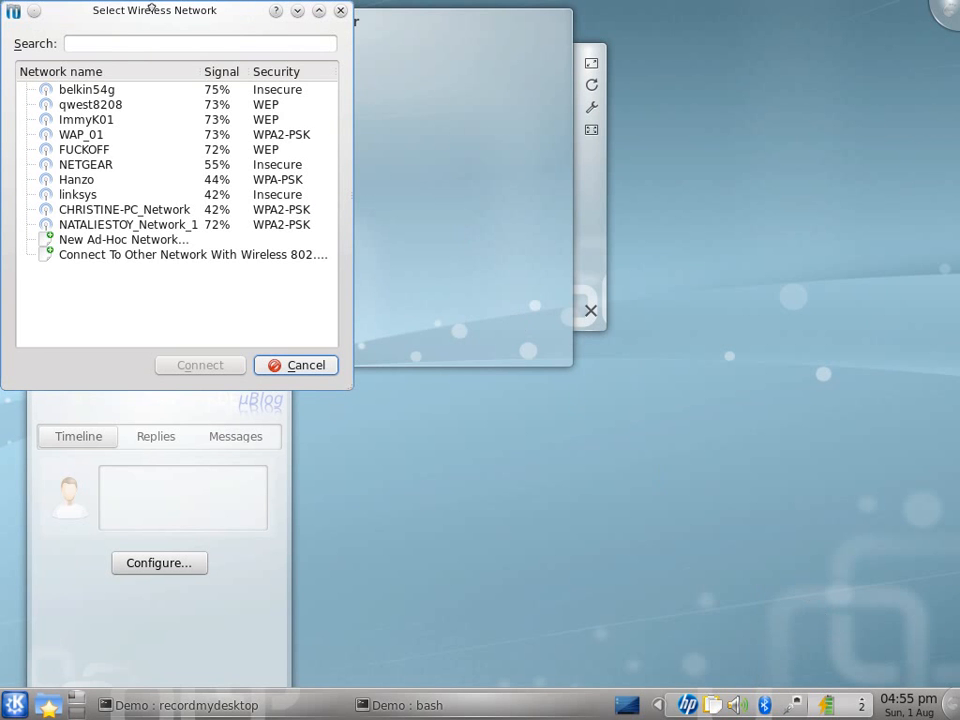
pyautogui.moveTo(128, 9); pyautogui.dragTo(518, 142)
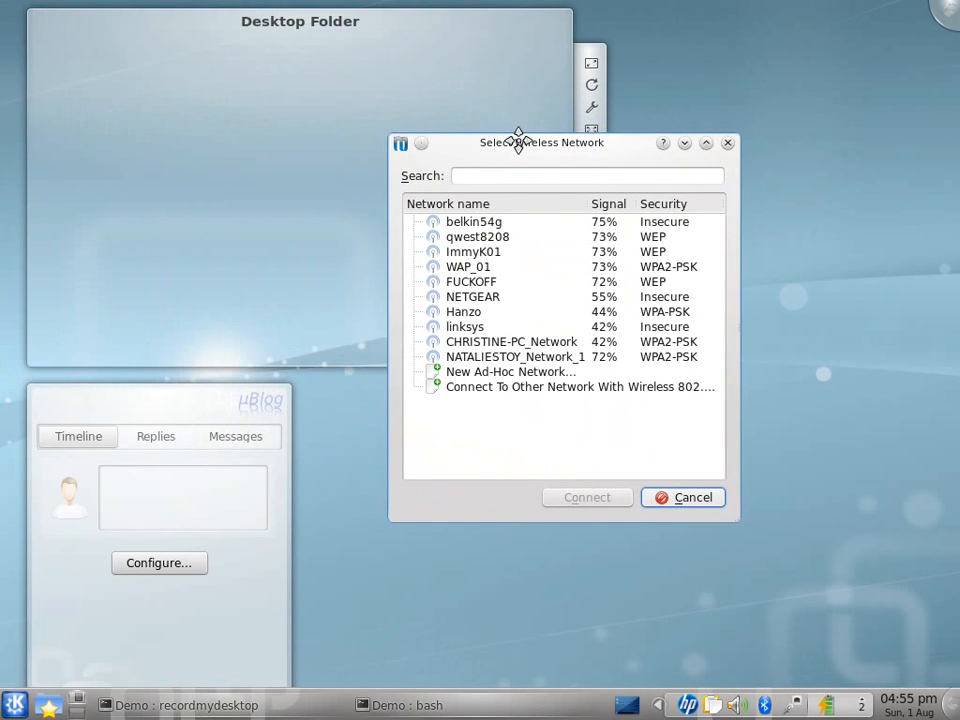
pyautogui.click(510, 270)
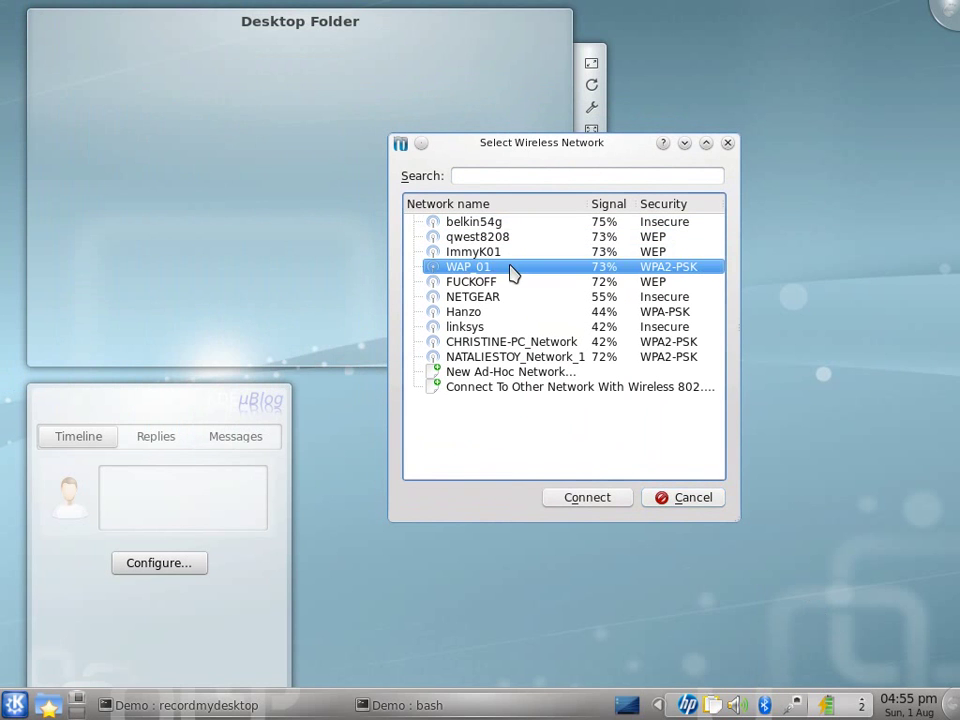
# Connect to WAP_01 automatically with WPA/WPA2 Personal security and its password, and save the connection
pyautogui.click(587, 498)
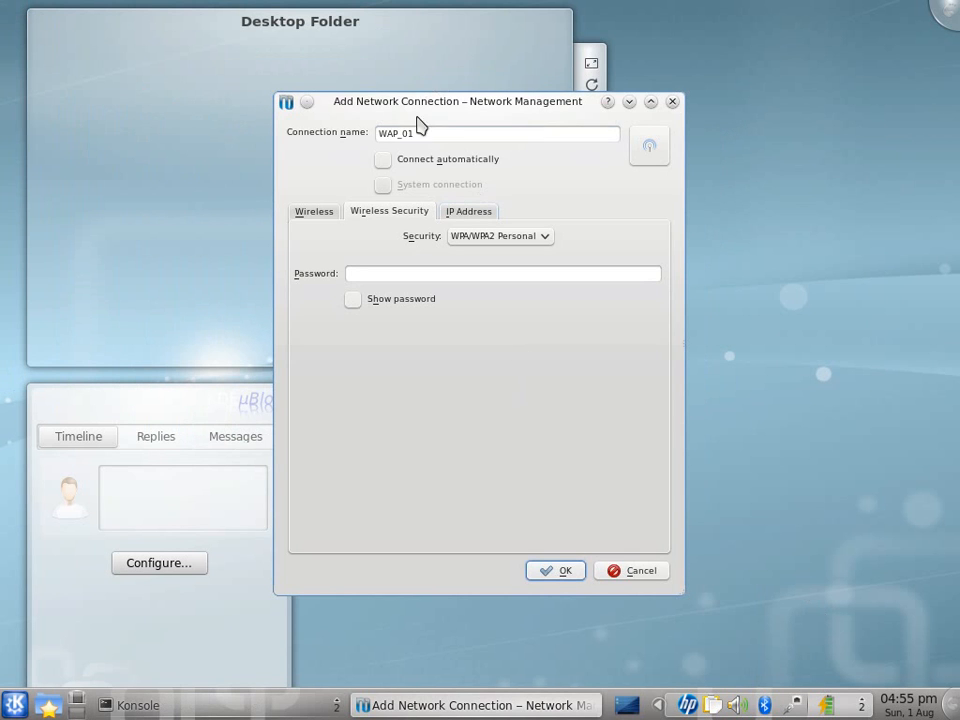
pyautogui.click(382, 159)
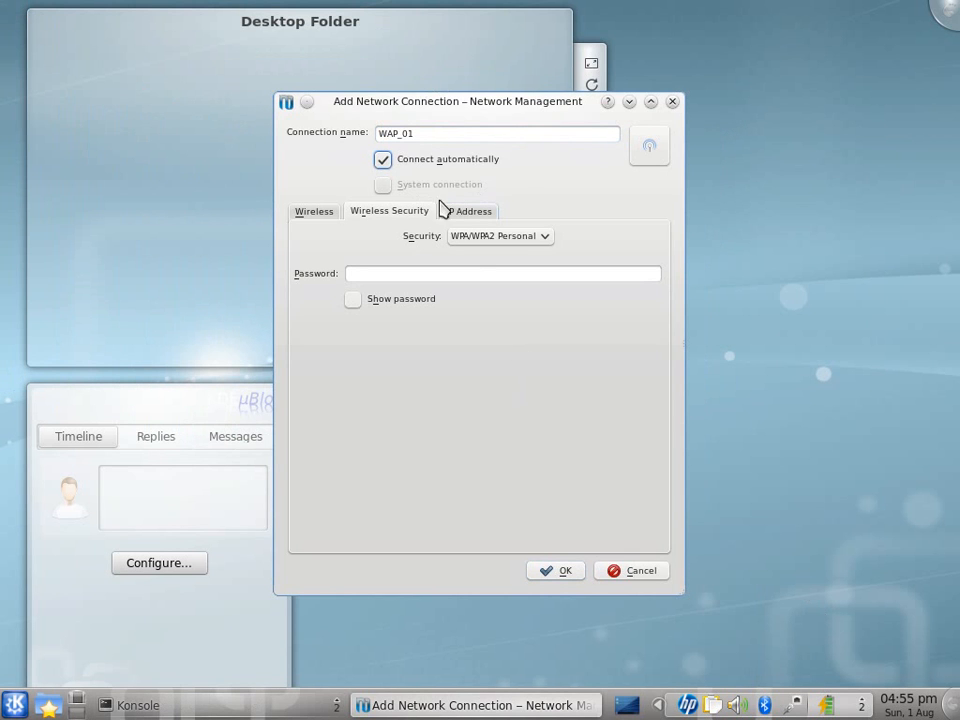
pyautogui.click(428, 273)
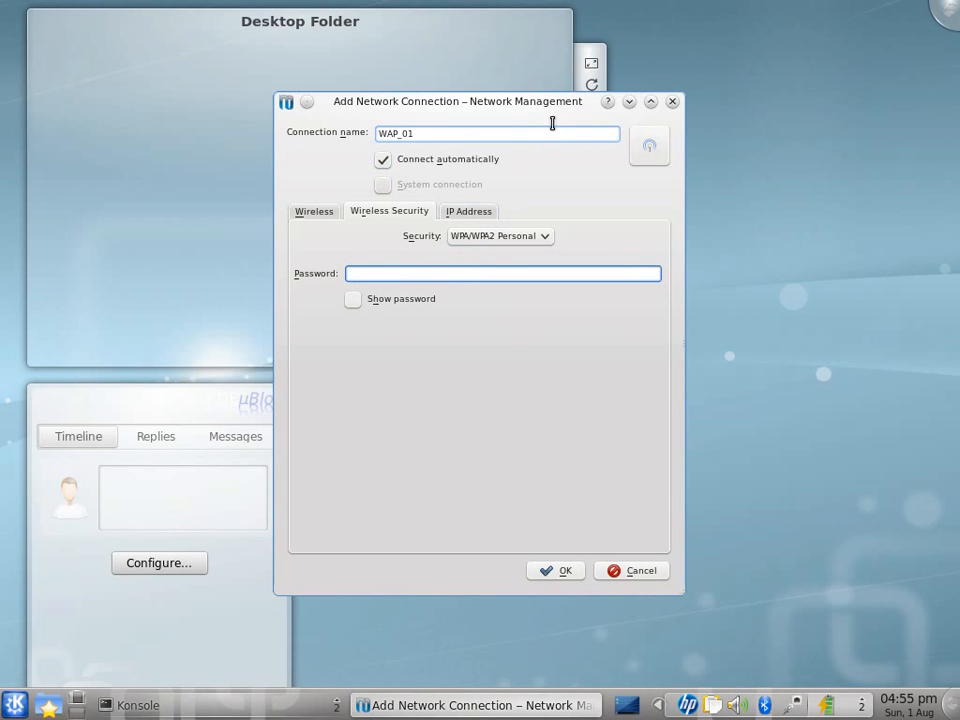
pyautogui.moveTo(560, 101)
pyautogui.mouseDown()
pyautogui.moveTo(638, 240)
pyautogui.moveTo(668, 162)
pyautogui.mouseUp()
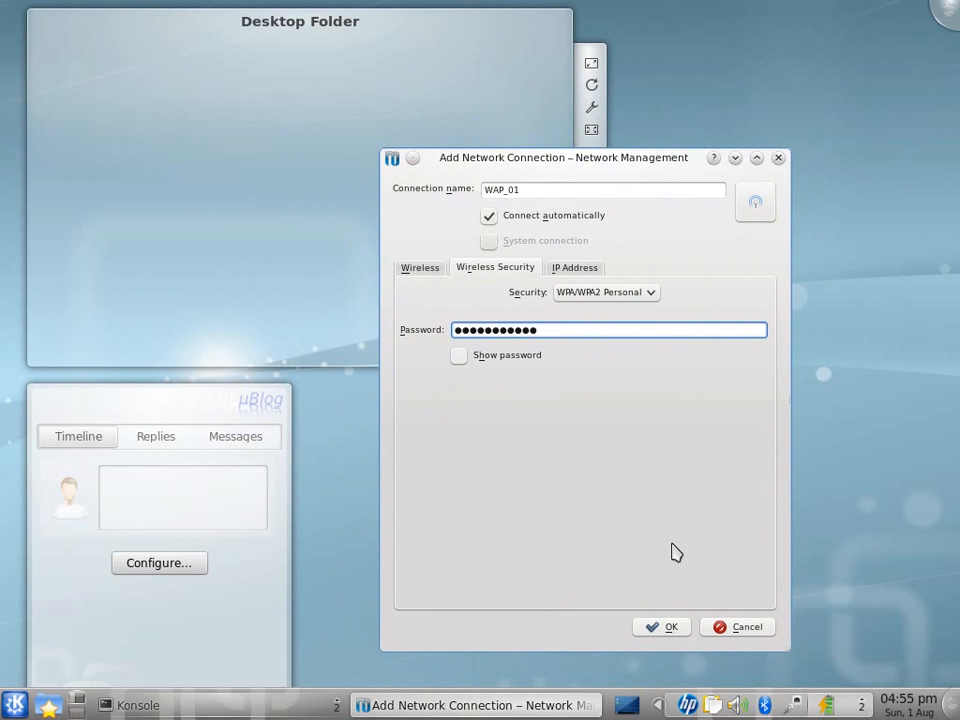
pyautogui.click(668, 630)
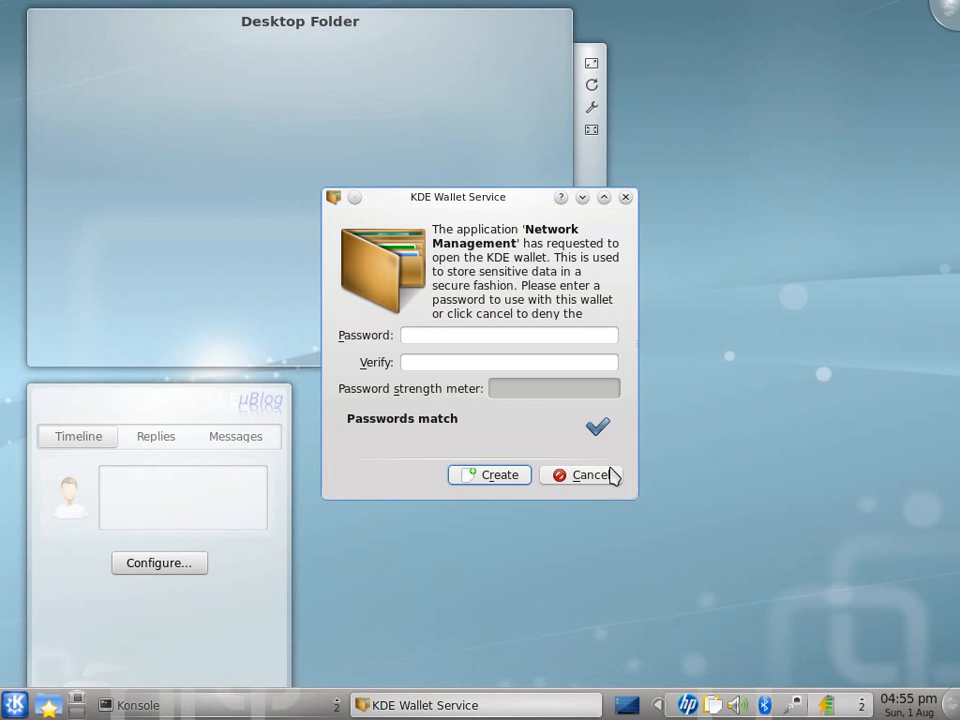
# Create a KDE wallet with a typed and verified password
pyautogui.click(460, 334)
pyautogui.write('a')
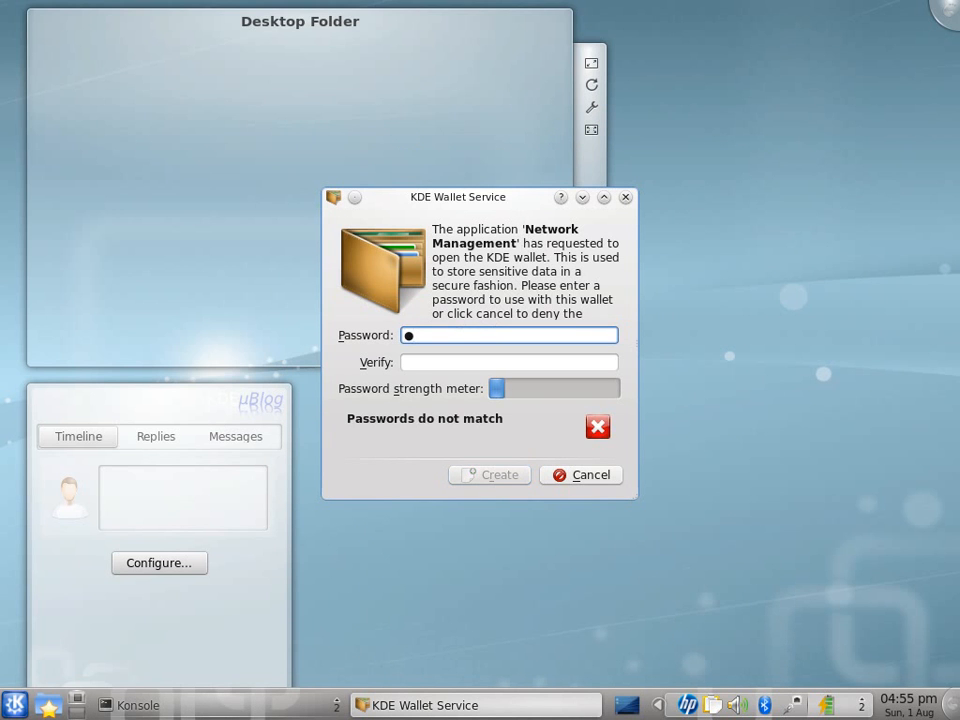
pyautogui.click(445, 362)
pyautogui.write('a')
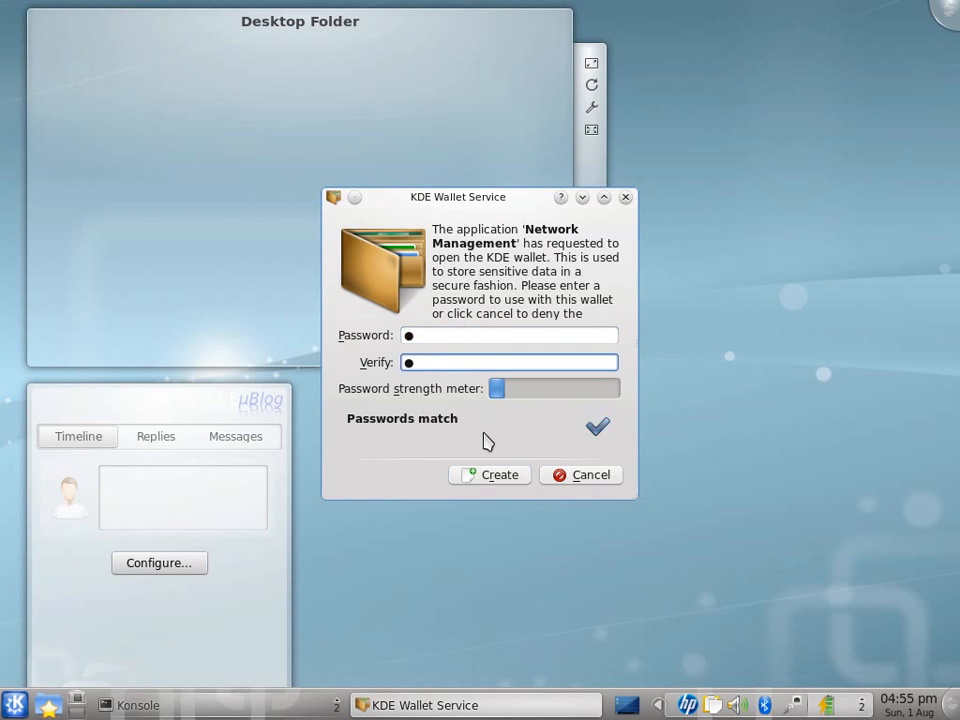
pyautogui.click(500, 475)
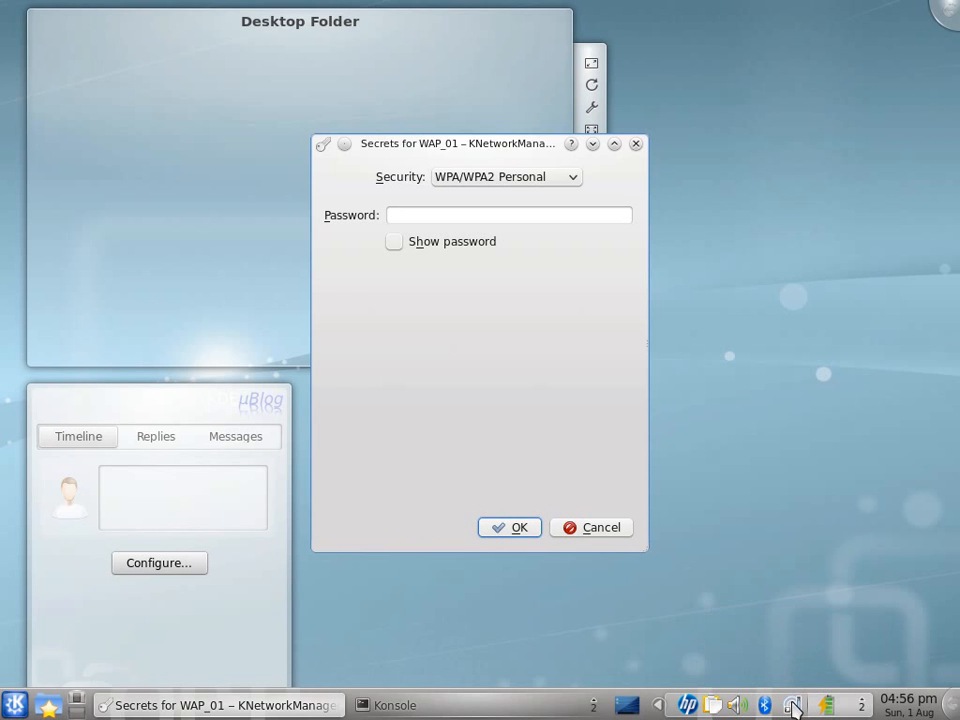
# Enter the WAP_01 network password in the secrets prompt and submit it
pyautogui.click(505, 215)
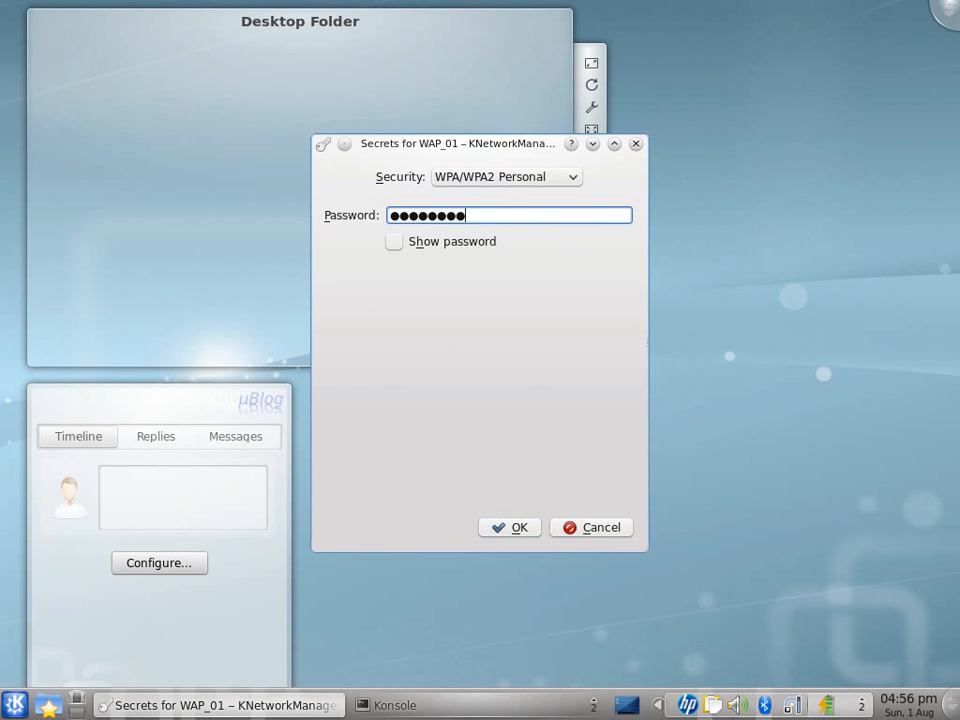
pyautogui.click(519, 527)
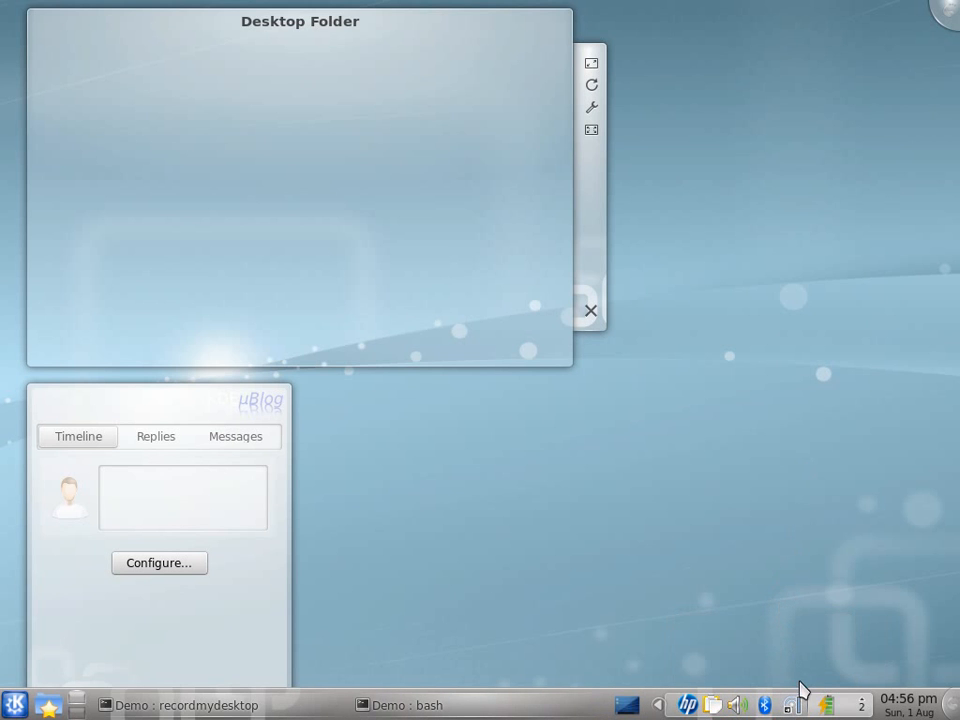
# Dismiss the software upgrade and Nepomuk notifications, then briefly show the launcher
pyautogui.click(862, 706)
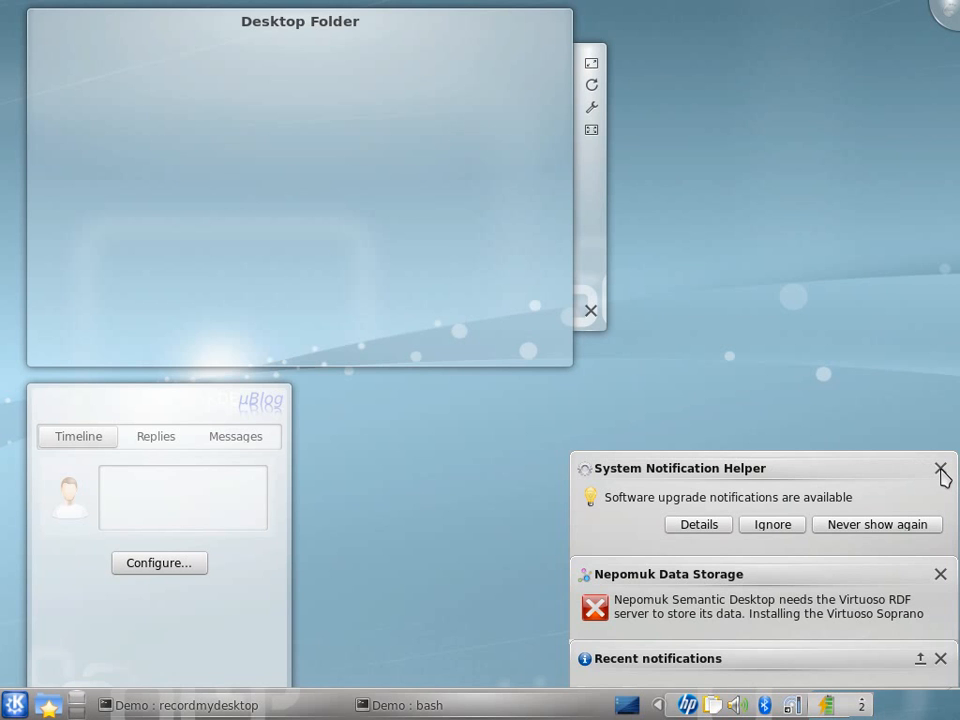
pyautogui.click(941, 468)
pyautogui.click(941, 574)
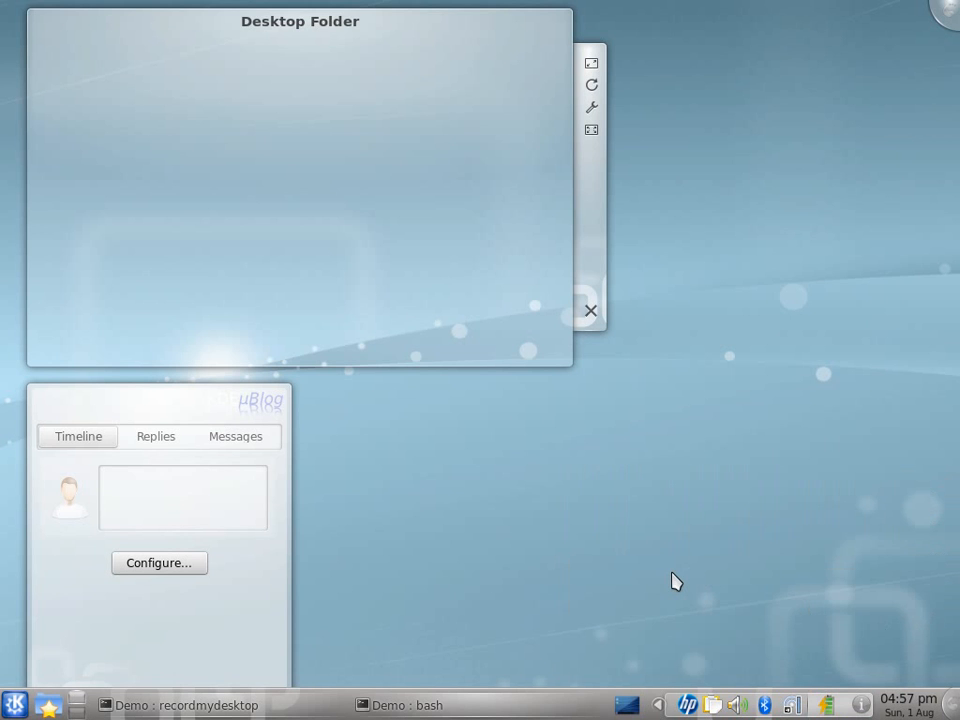
pyautogui.click(14, 705)
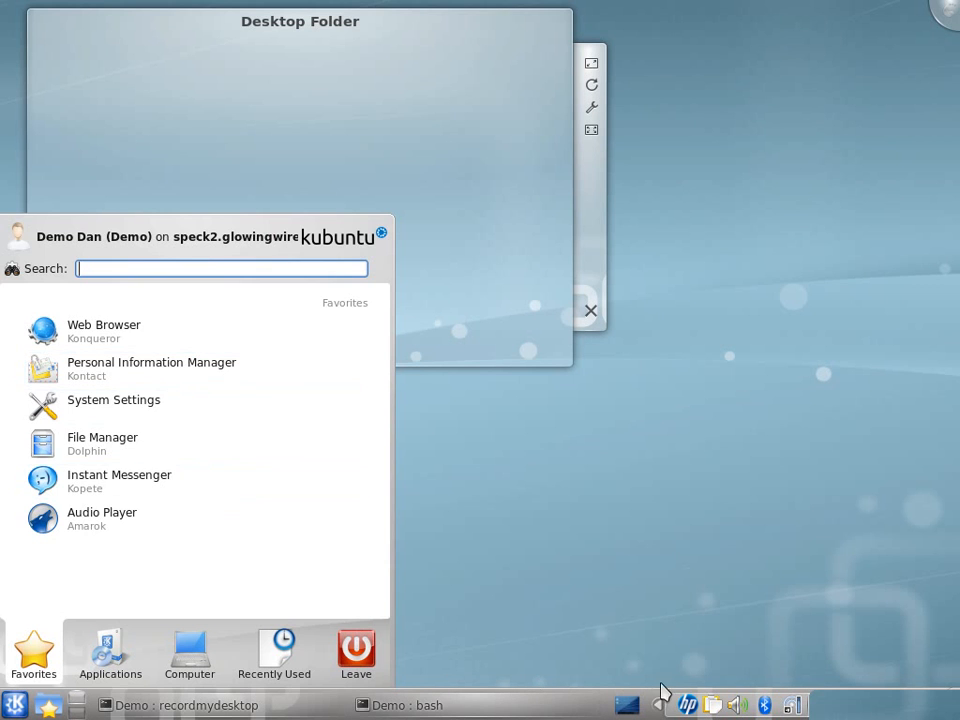
pyautogui.click(620, 615)
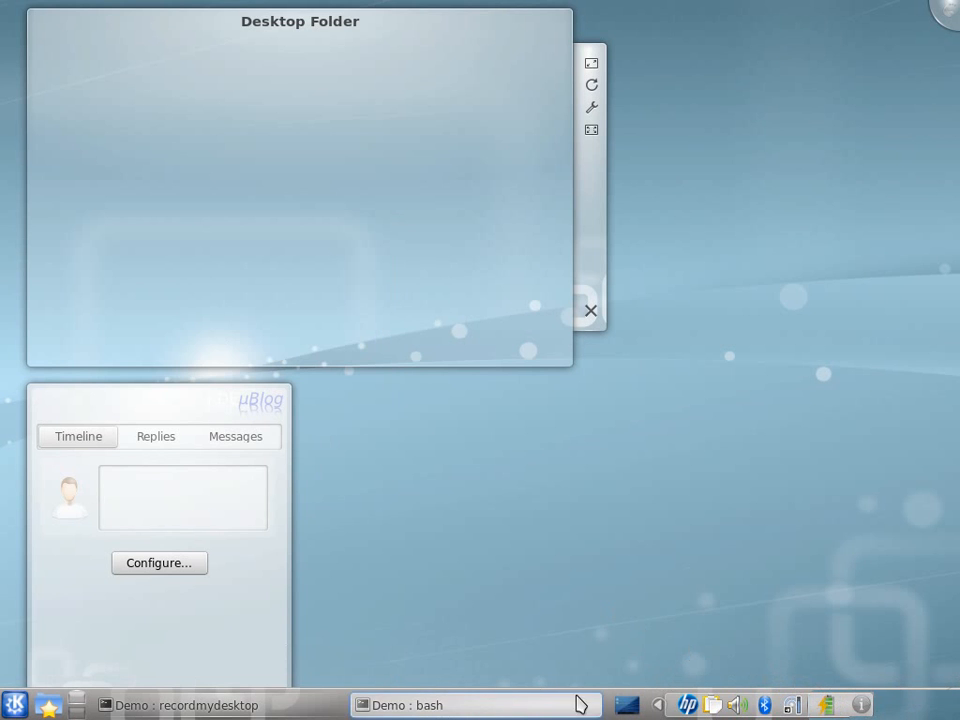
# Move the panel to the left screen edge and make it wider via Panel Settings
pyautogui.rightClick(613, 706)
pyautogui.moveTo(673, 656)
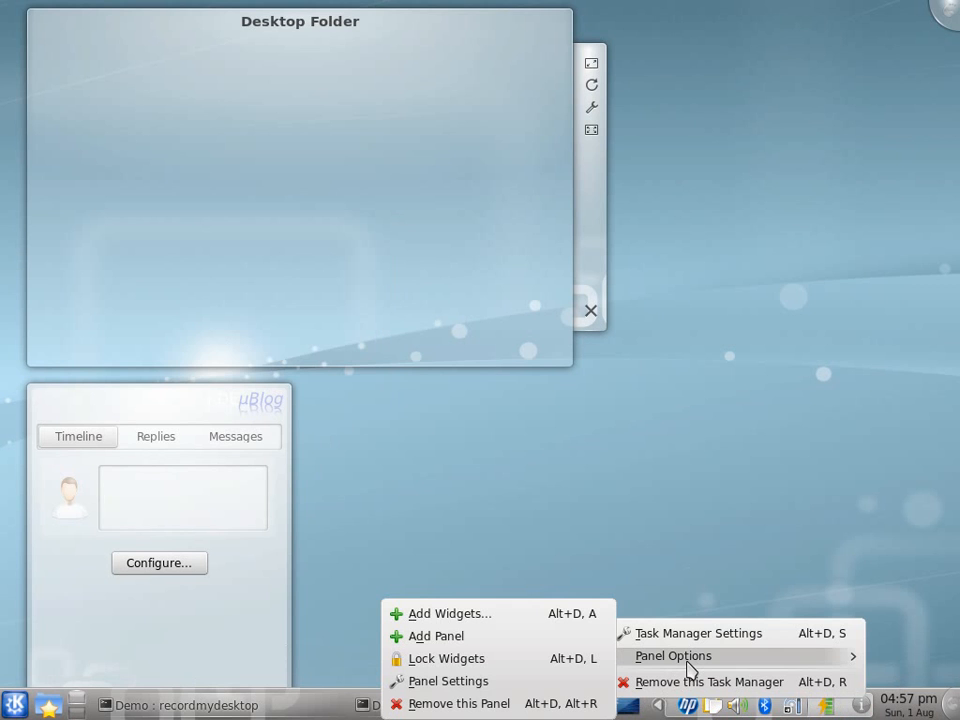
pyautogui.click(597, 684)
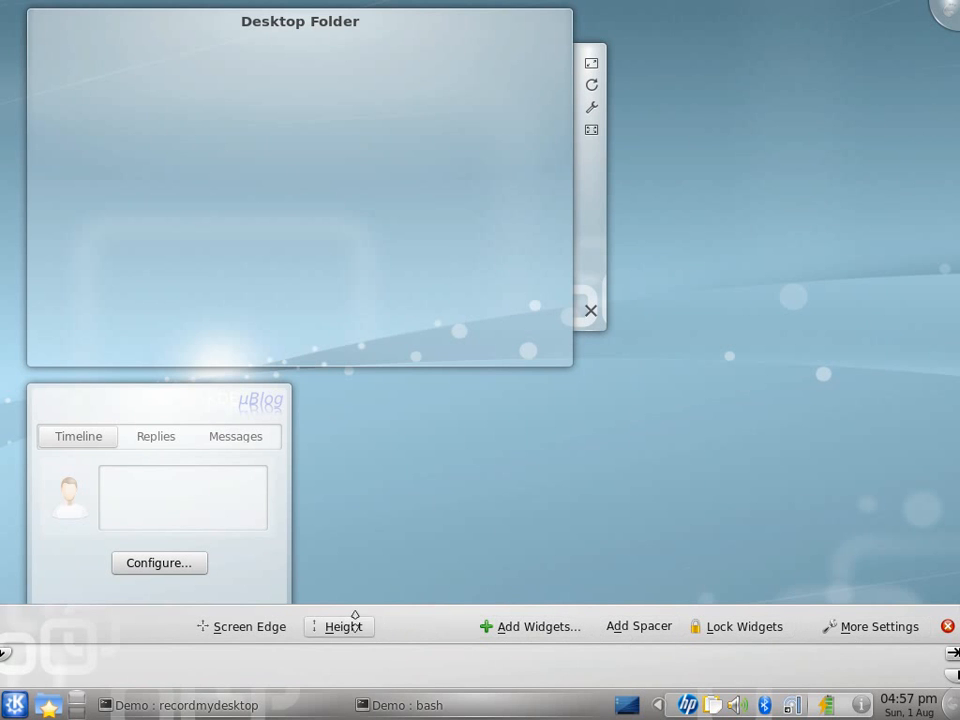
pyautogui.moveTo(250, 626); pyautogui.dragTo(33, 462)
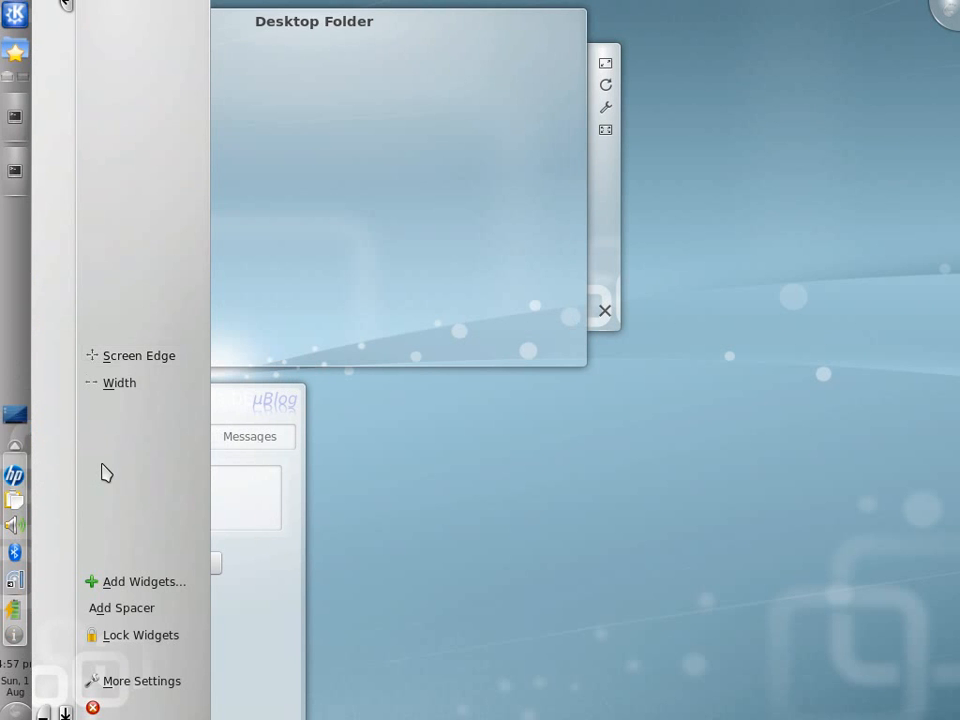
pyautogui.moveTo(108, 383); pyautogui.dragTo(208, 386)
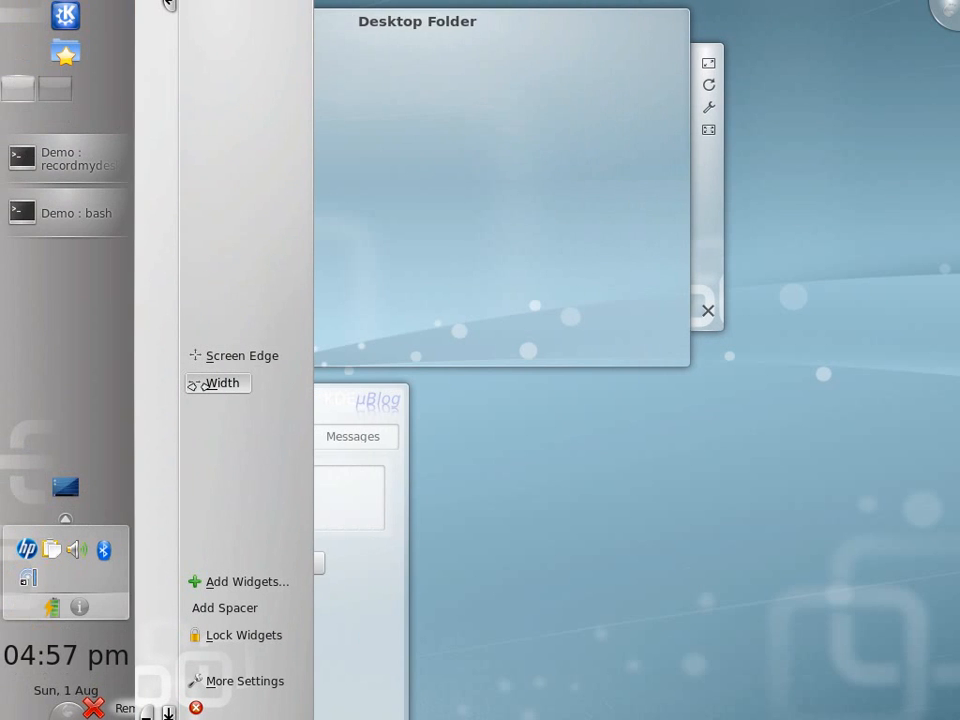
pyautogui.moveTo(167, 4); pyautogui.dragTo(176, 4)
pyautogui.moveTo(350, 490)
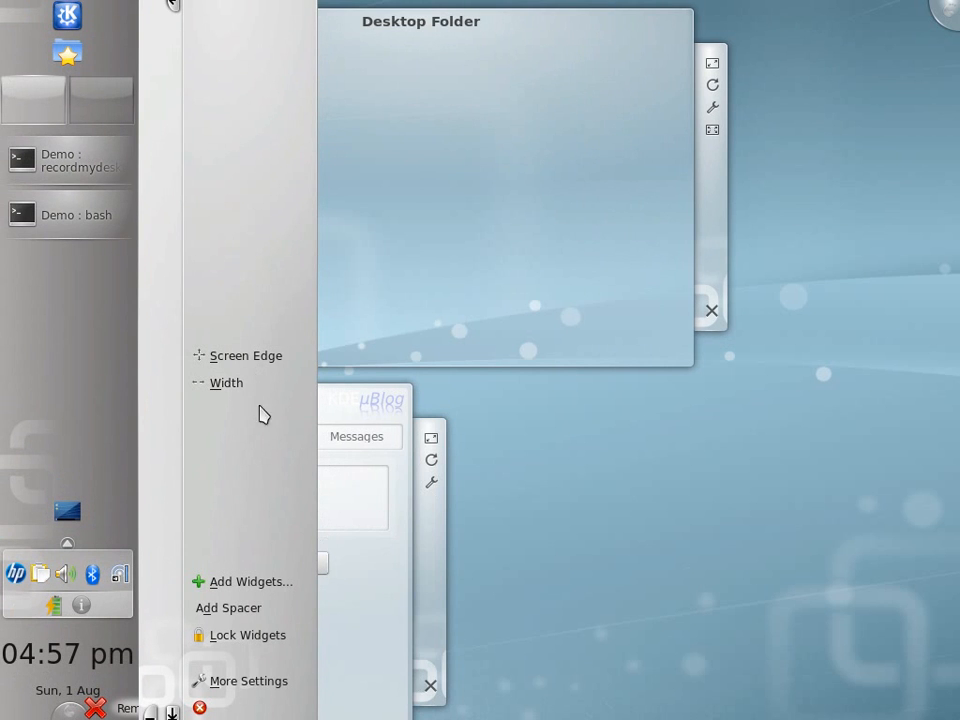
pyautogui.click(609, 478)
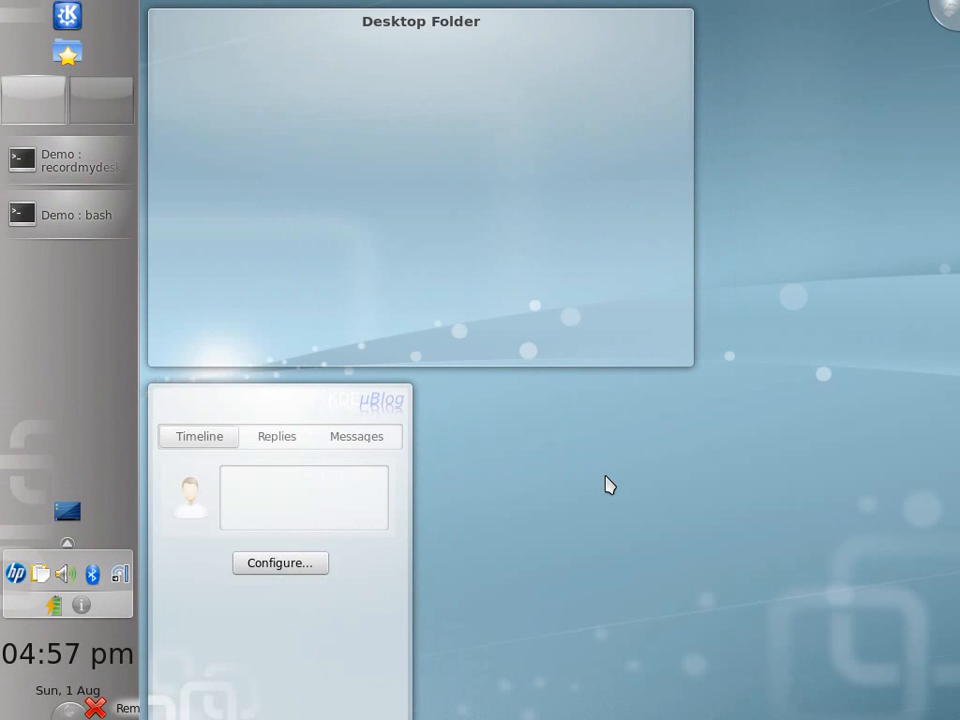
# Set the left panel to auto-hide under More Settings
pyautogui.rightClick(26, 382)
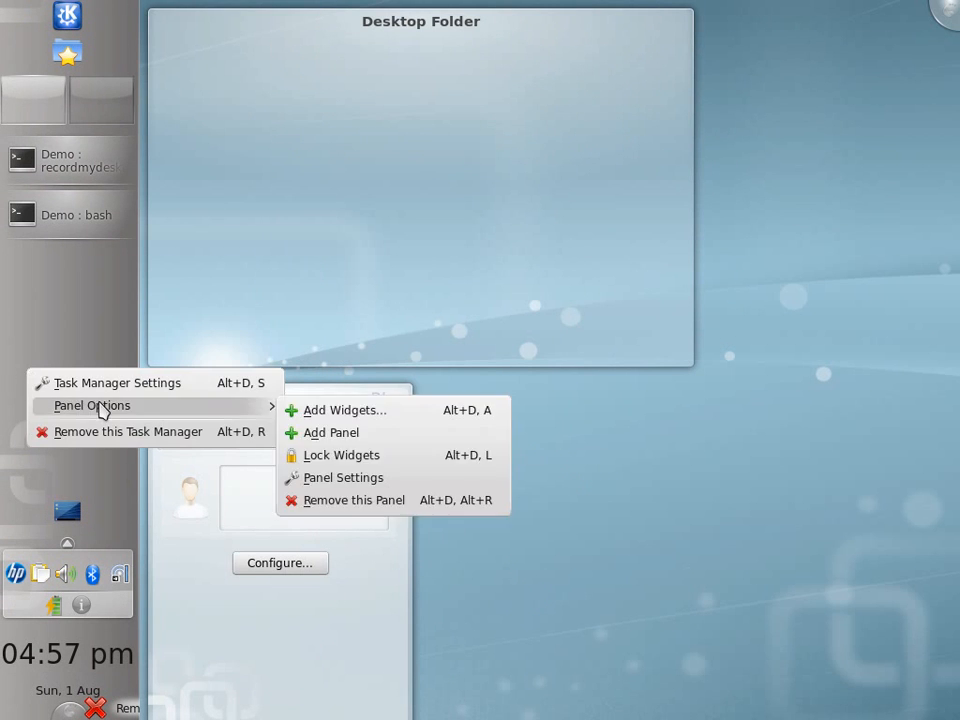
pyautogui.moveTo(150, 405)
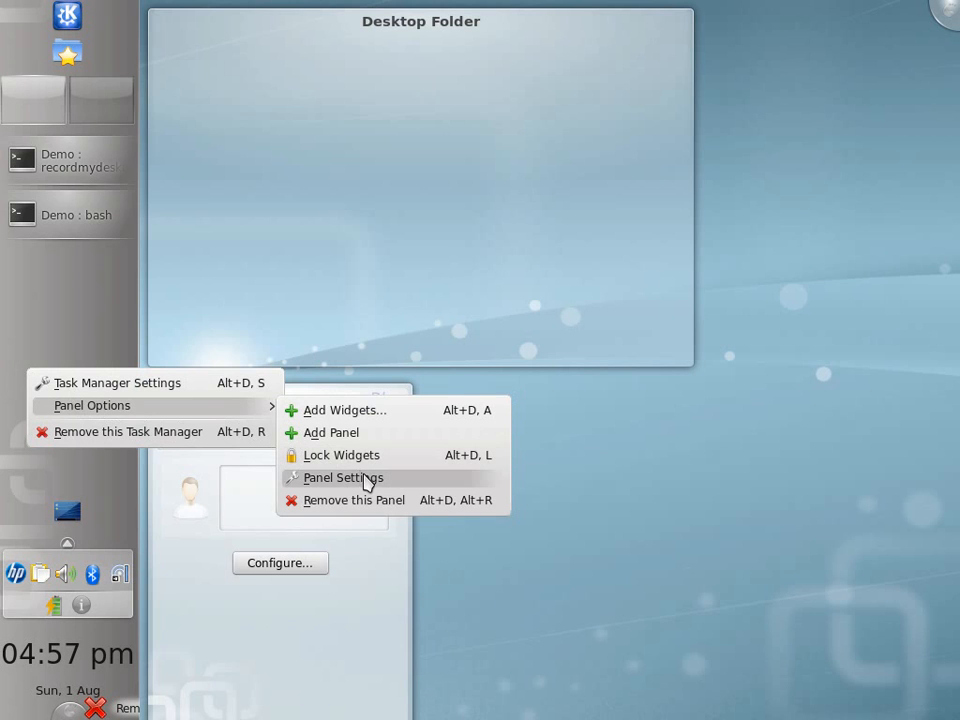
pyautogui.click(368, 484)
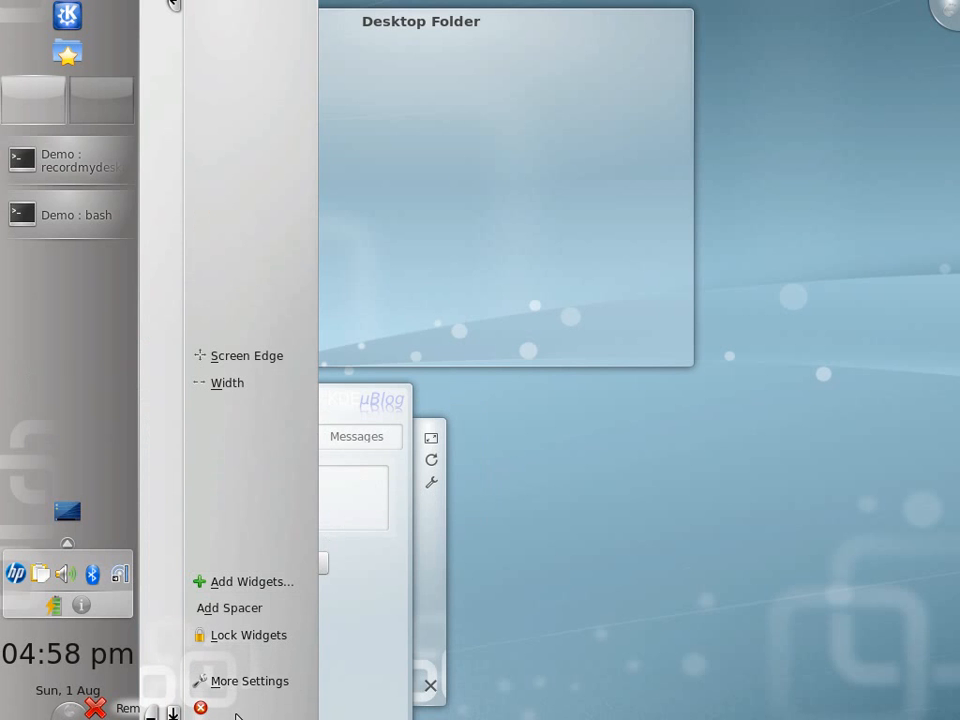
pyautogui.click(258, 684)
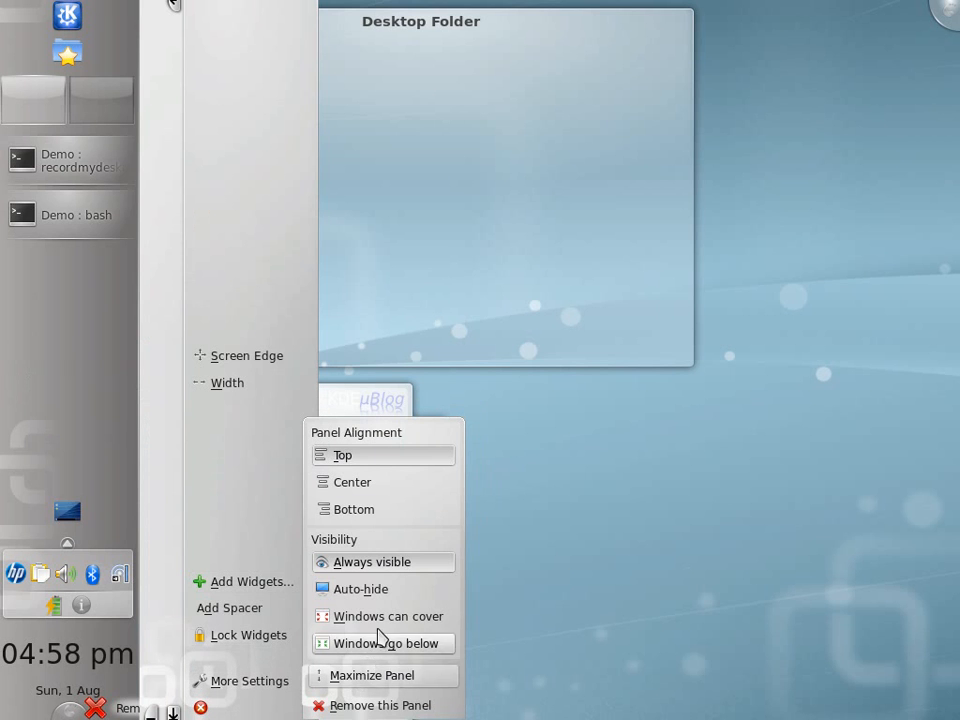
pyautogui.click(370, 589)
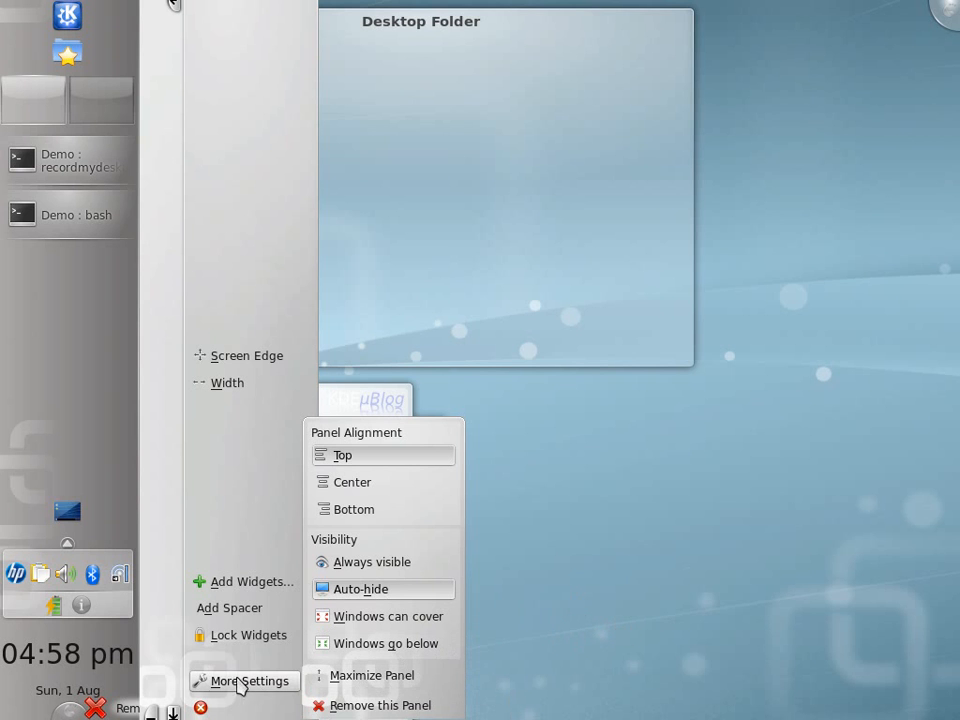
pyautogui.click(200, 708)
pyautogui.moveTo(3, 400)
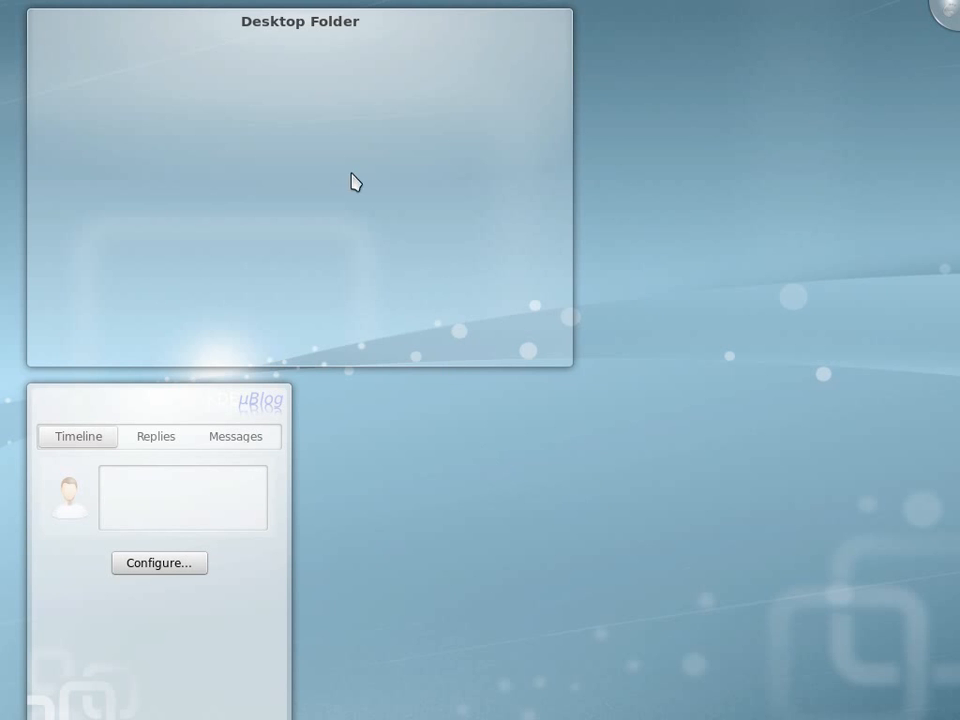
# Create a new folder named Junk in the Desktop Folder
pyautogui.moveTo(300, 187)
pyautogui.rightClick(325, 162)
pyautogui.moveTo(383, 176)
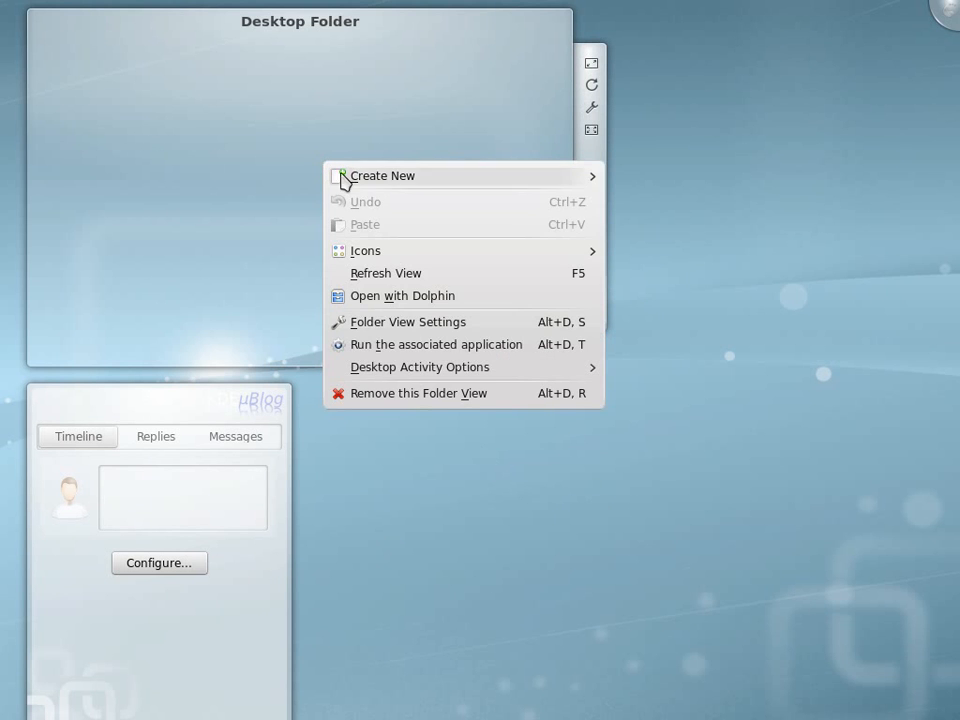
pyautogui.click(632, 181)
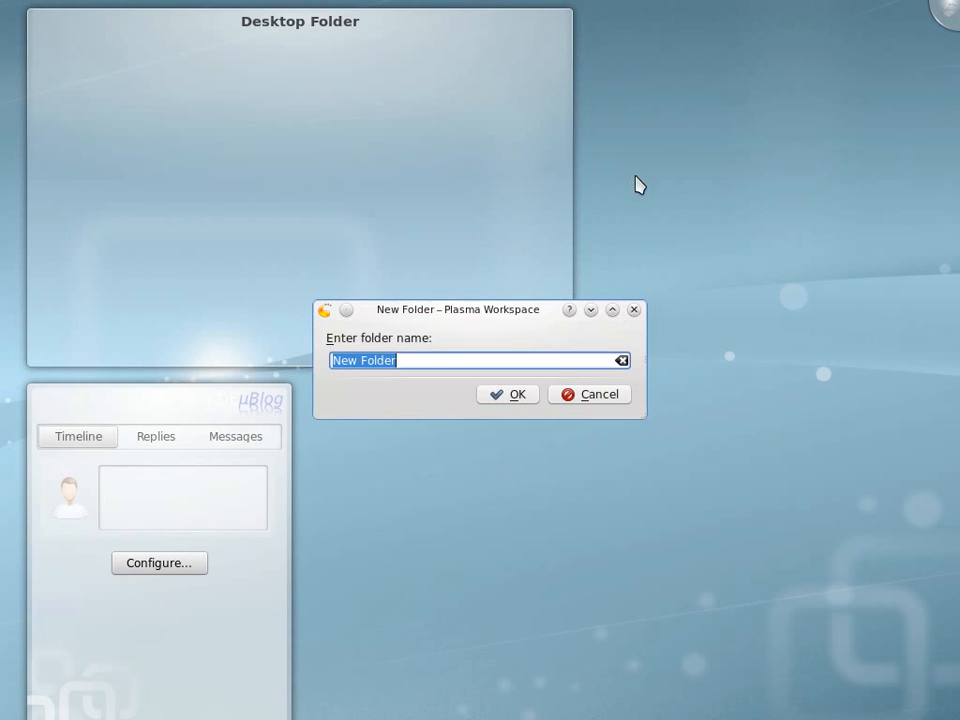
pyautogui.write('Junk')
pyautogui.press('Return')
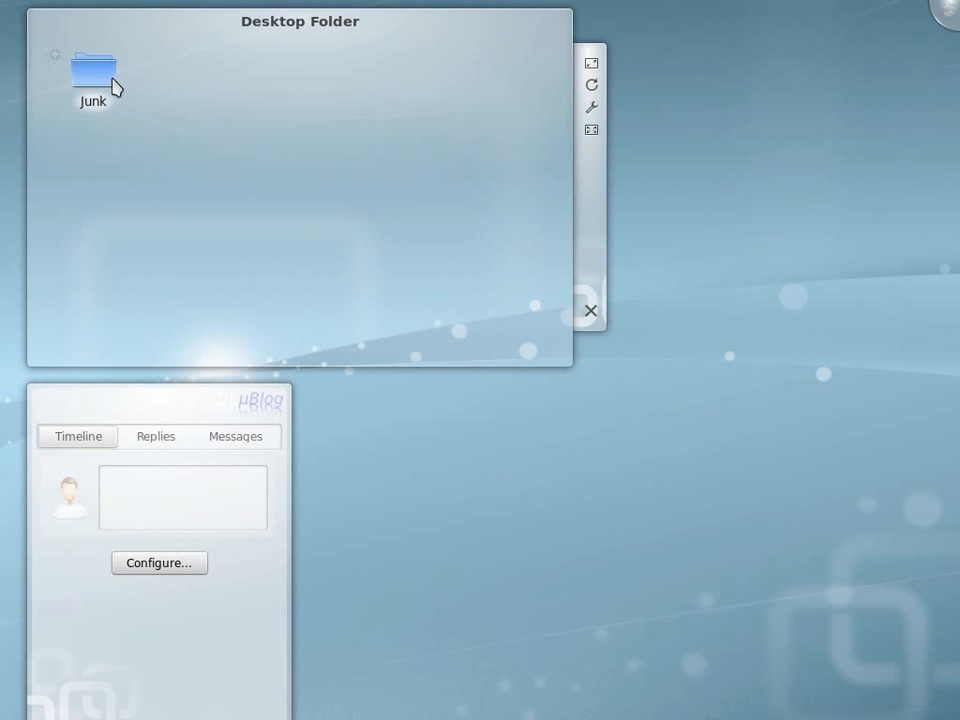
pyautogui.moveTo(93, 78)
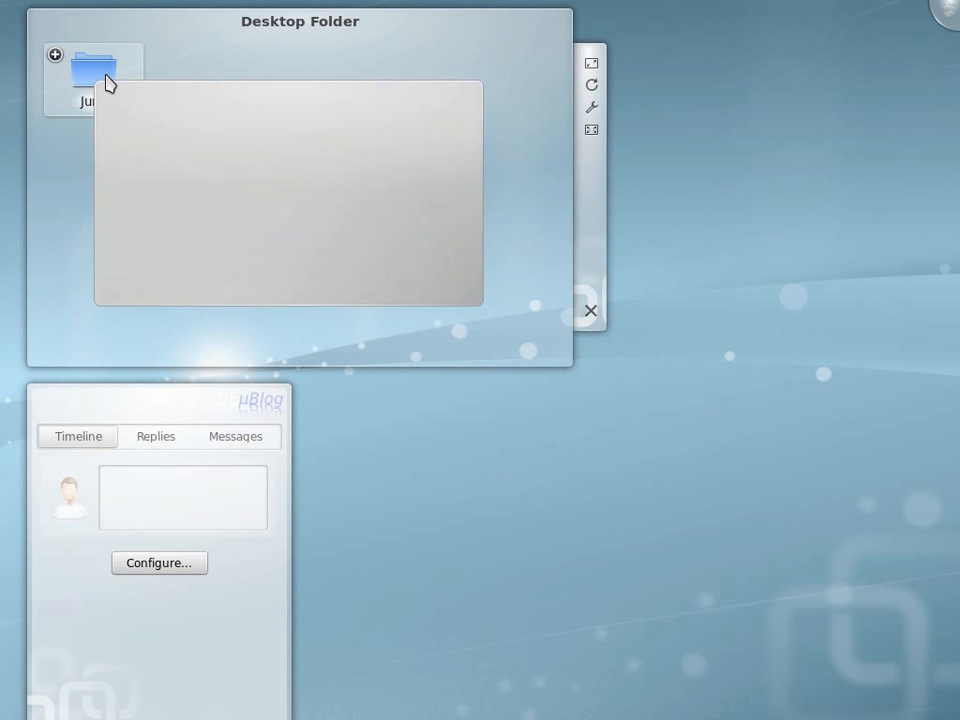
# Create a folder named dontwant inside Junk
pyautogui.rightClick(178, 152)
pyautogui.moveTo(234, 160)
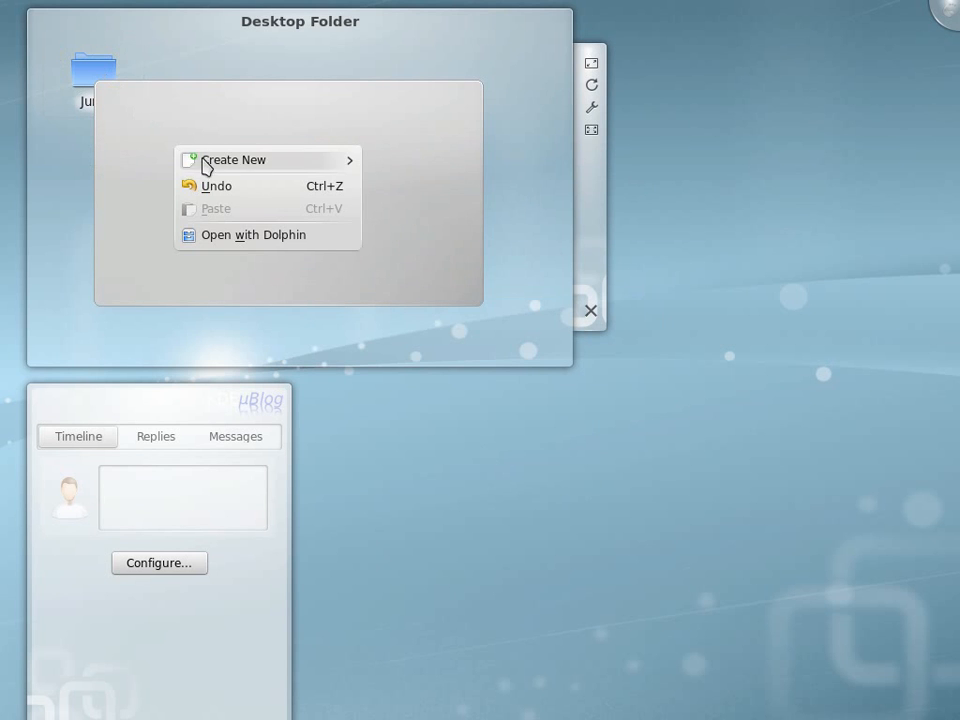
pyautogui.click(403, 164)
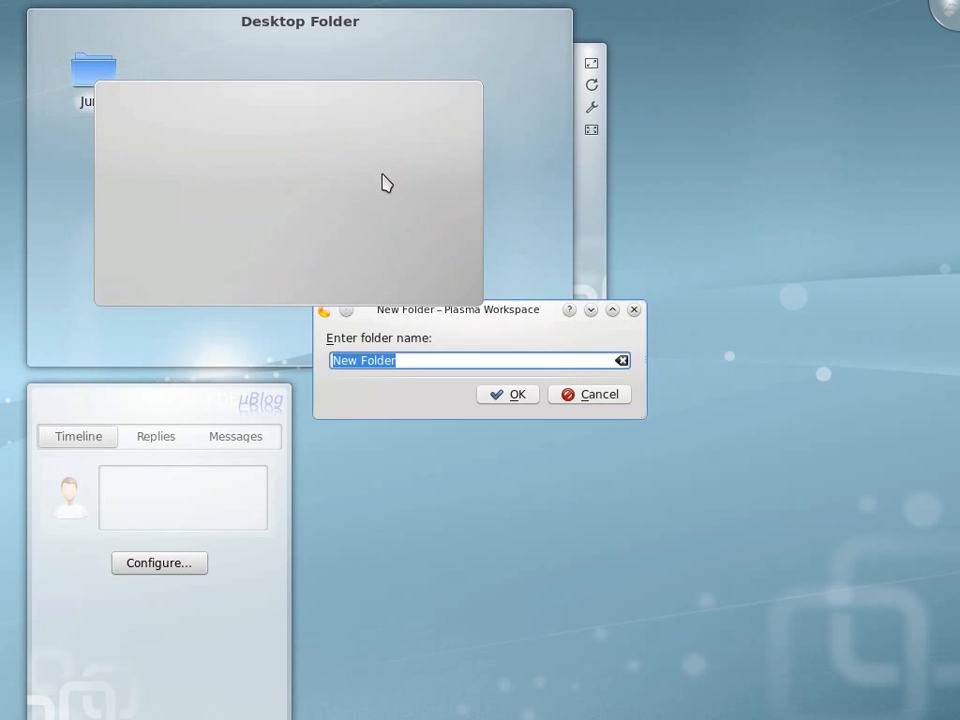
pyautogui.write('ST')
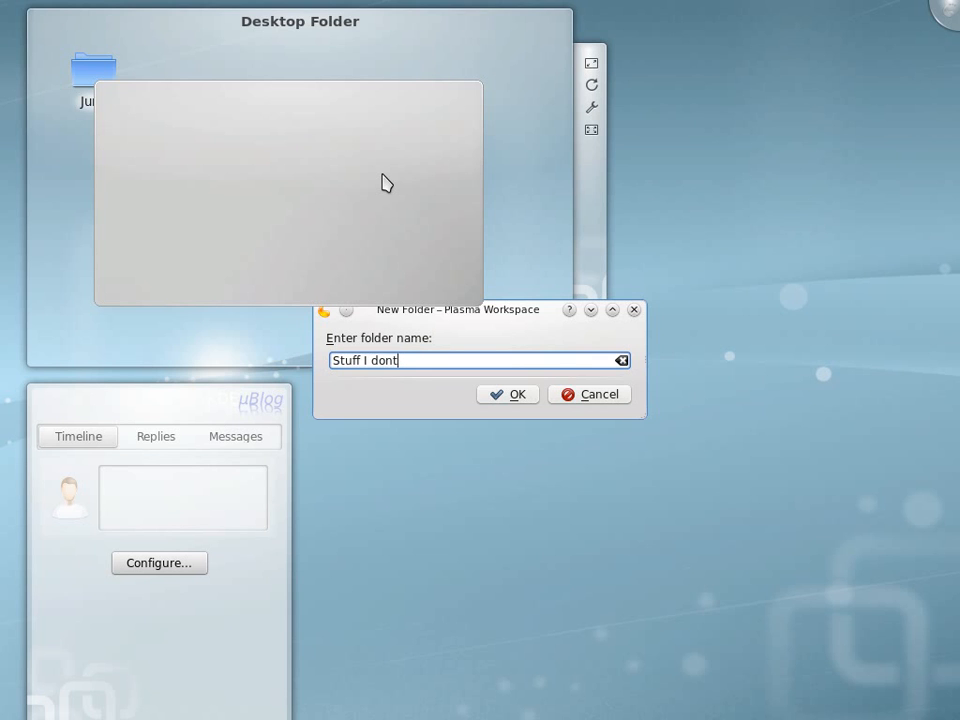
pyautogui.hotkey('ctrl', 'a')
pyautogui.press('BackSpace')
pyautogui.write('do')
pyautogui.click(517, 400)
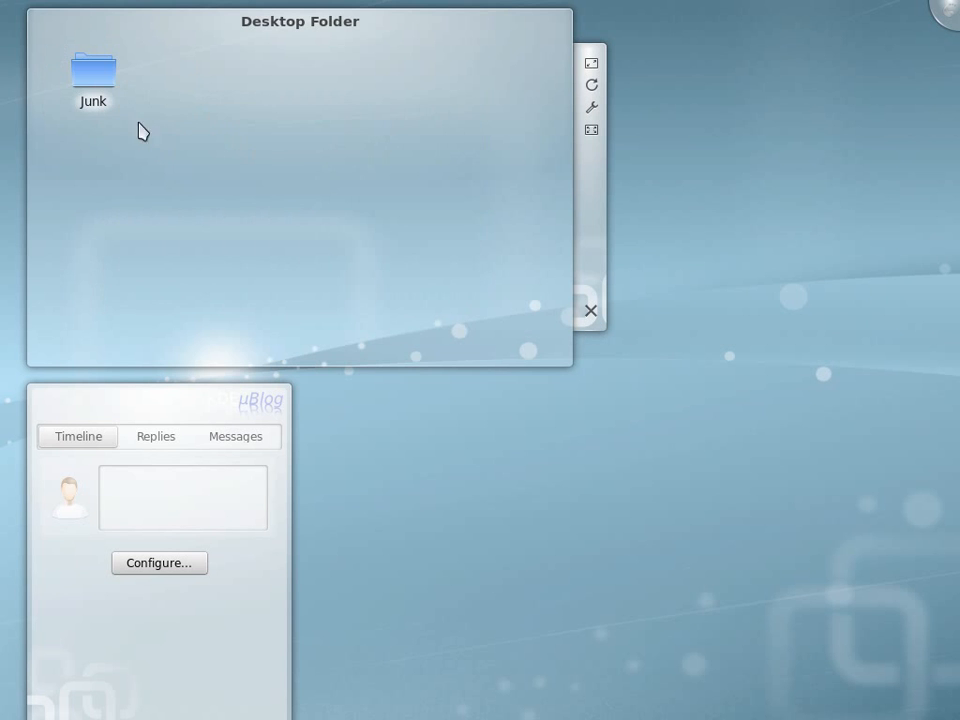
# Open the Junk folder and dock the Information pane above the Places list
pyautogui.click(103, 80)
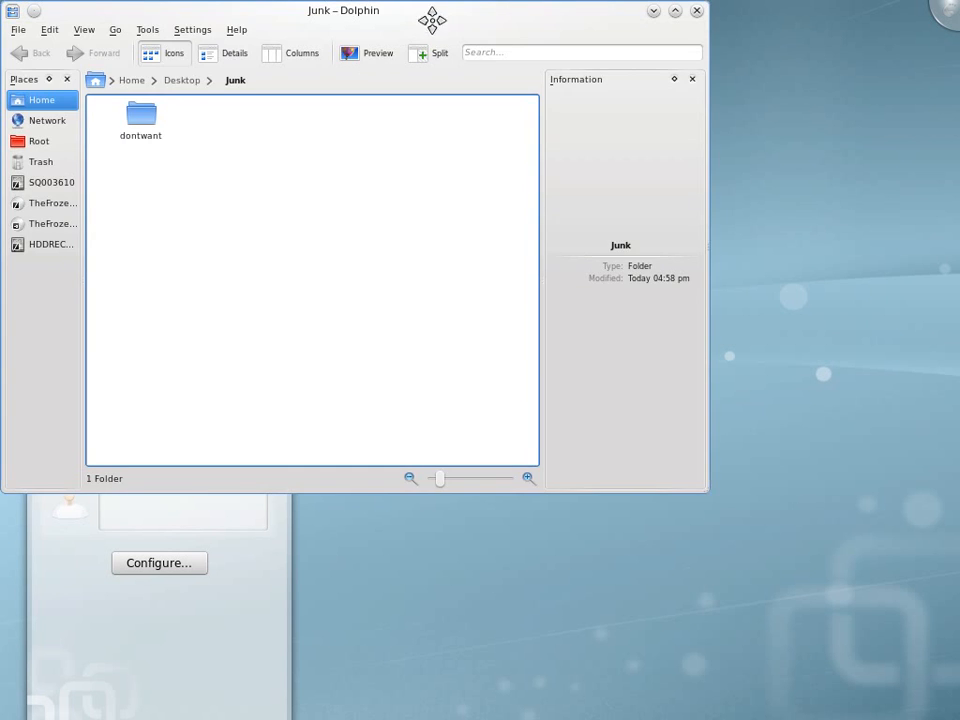
pyautogui.moveTo(420, 12); pyautogui.dragTo(615, 148)
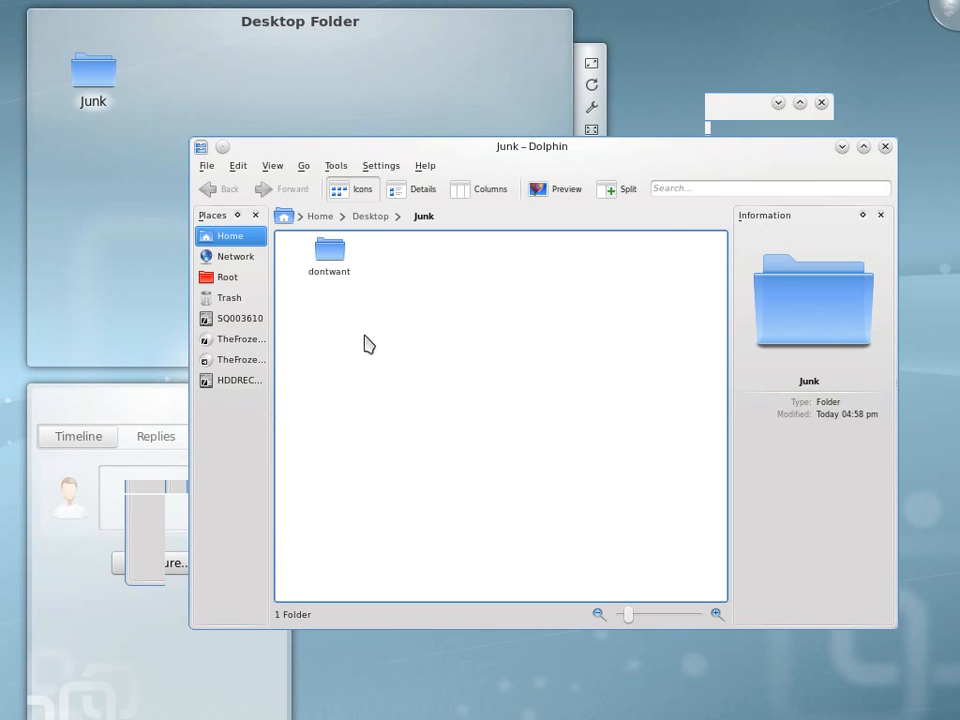
pyautogui.moveTo(270, 343); pyautogui.dragTo(318, 350)
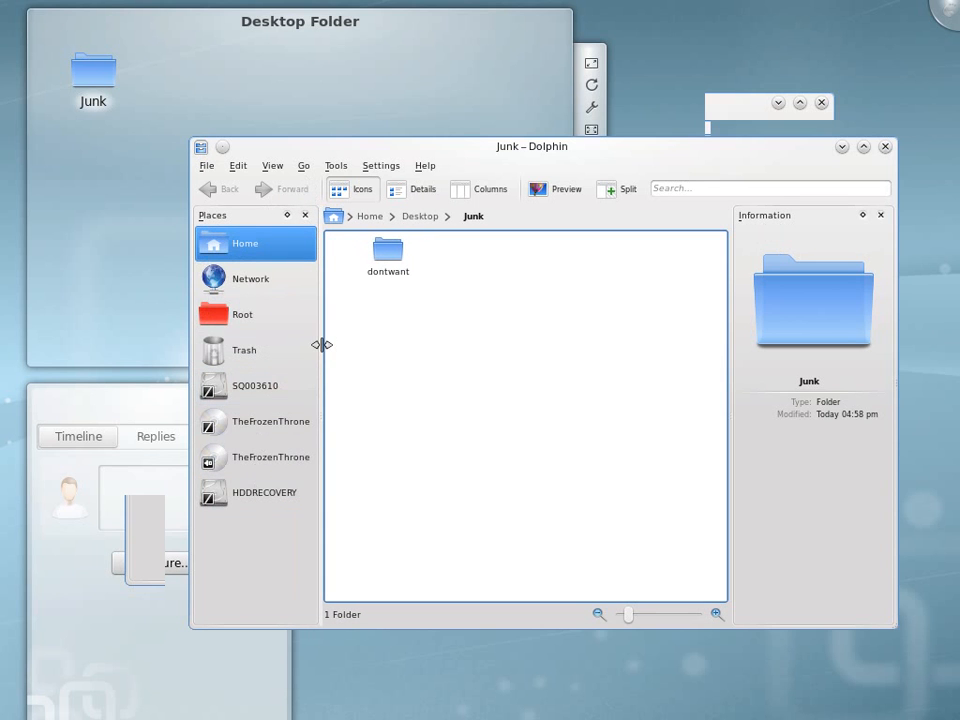
pyautogui.moveTo(320, 350); pyautogui.dragTo(312, 350)
pyautogui.moveTo(812, 218); pyautogui.dragTo(274, 232)
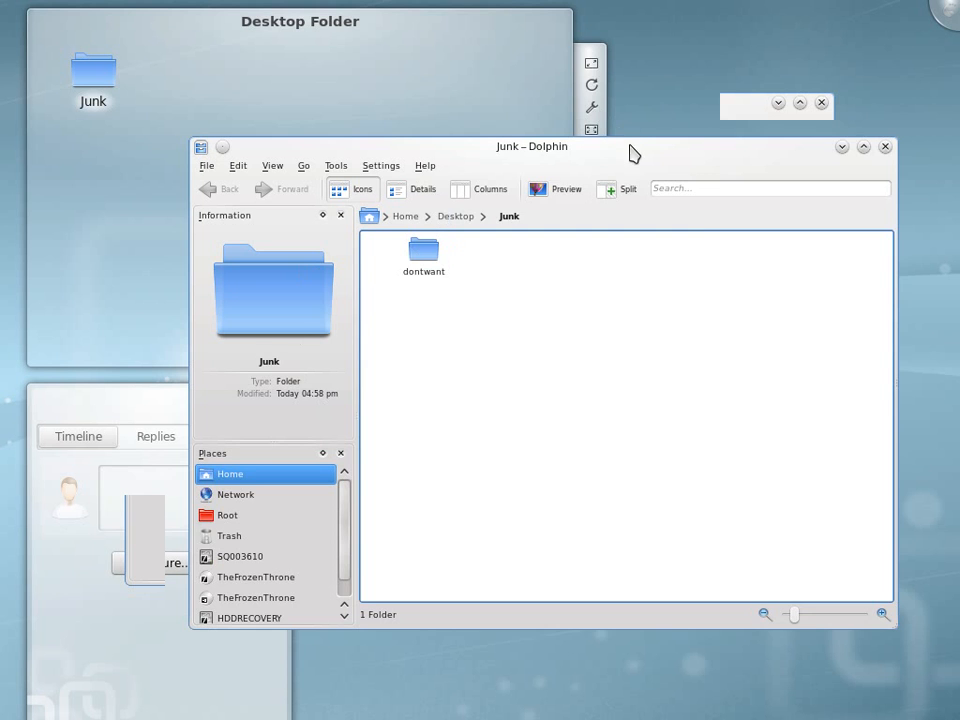
pyautogui.moveTo(634, 152); pyautogui.dragTo(627, 130)
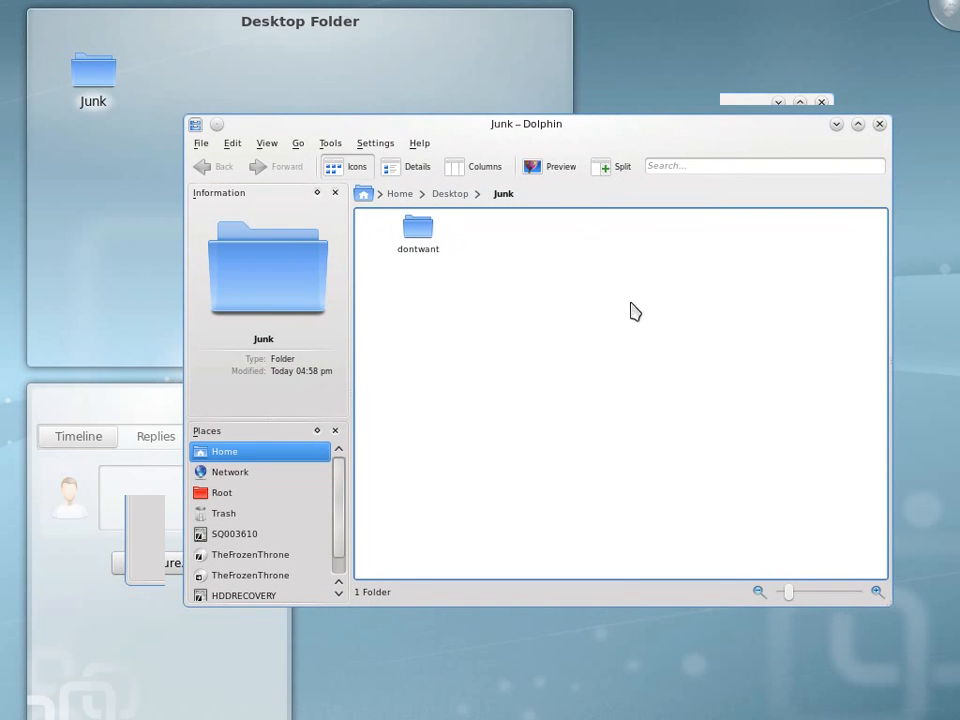
# Switch to Details view and navigate via the breadcrumb to the Demo home folder
pyautogui.click(412, 166)
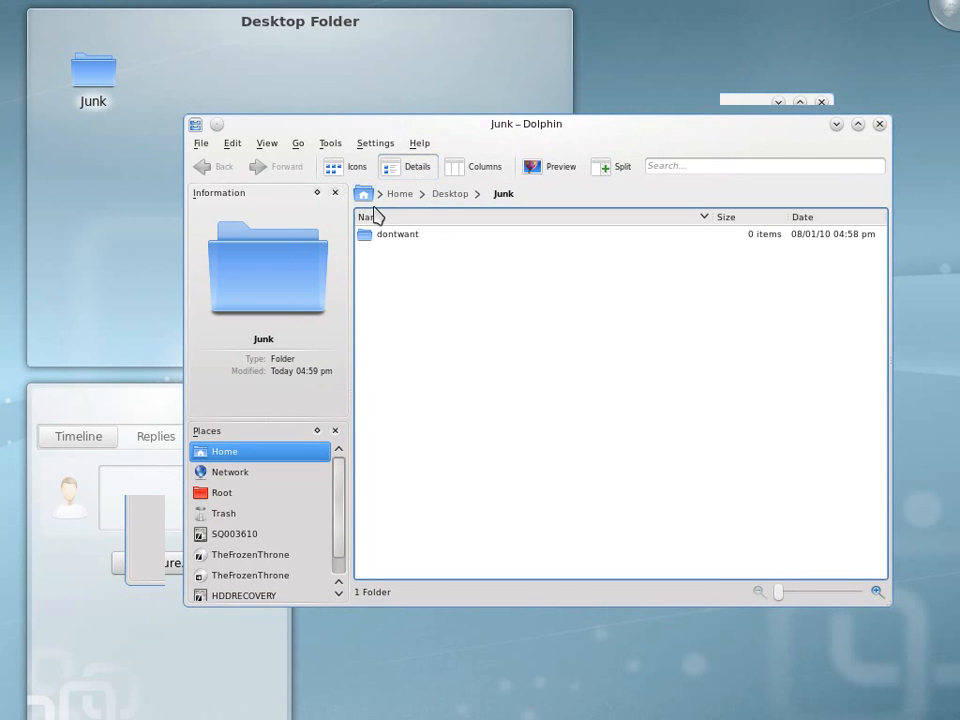
pyautogui.click(449, 193)
pyautogui.click(404, 193)
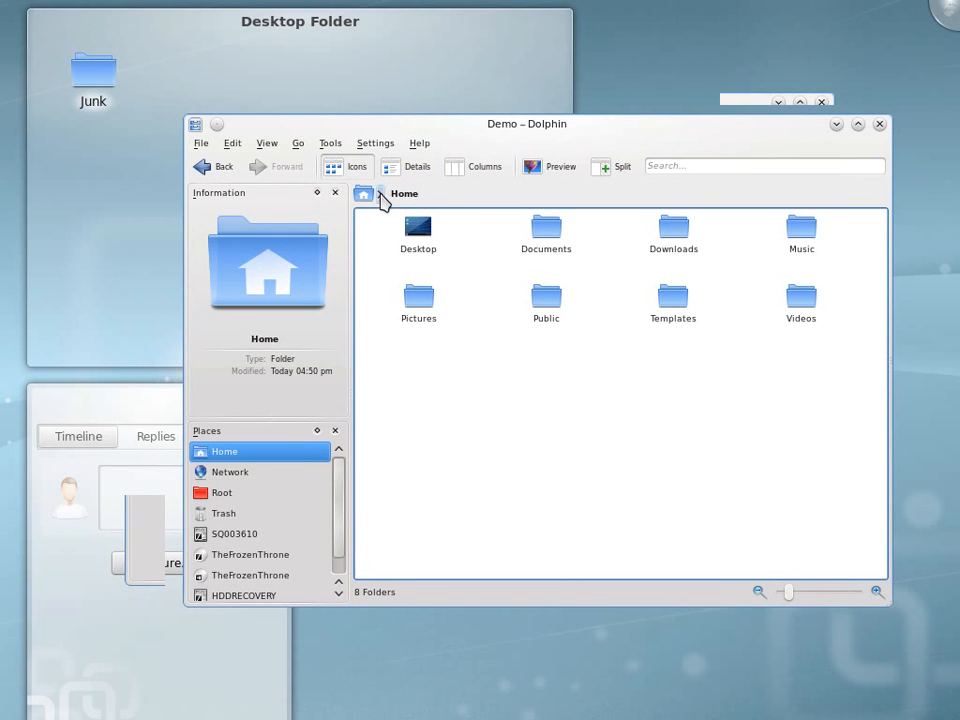
pyautogui.click(380, 196)
pyautogui.click(405, 218)
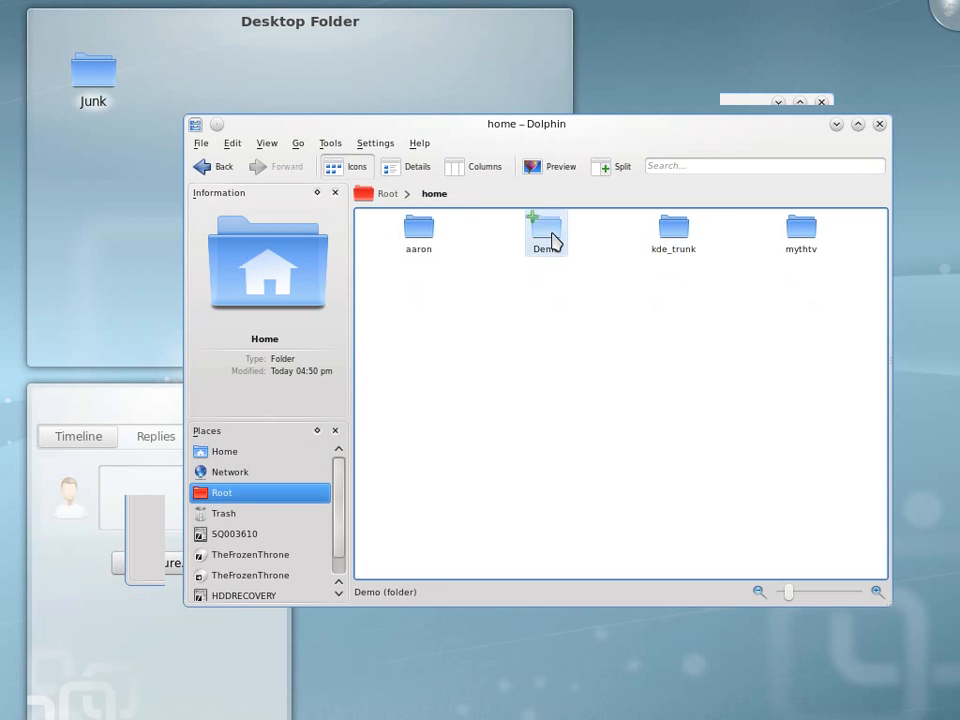
pyautogui.click(552, 240)
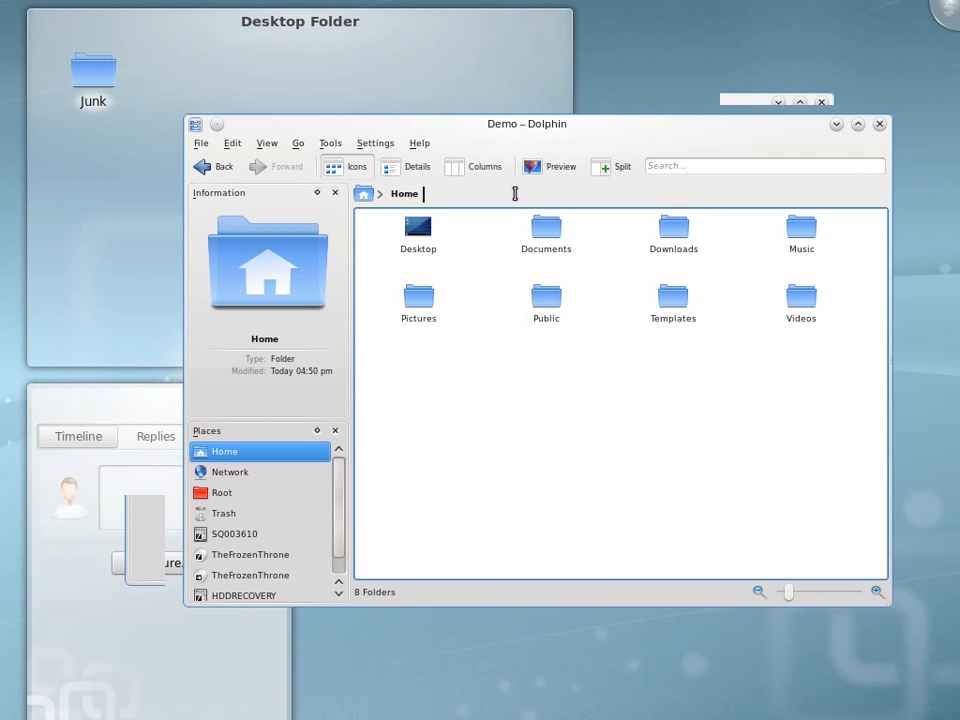
pyautogui.click(410, 167)
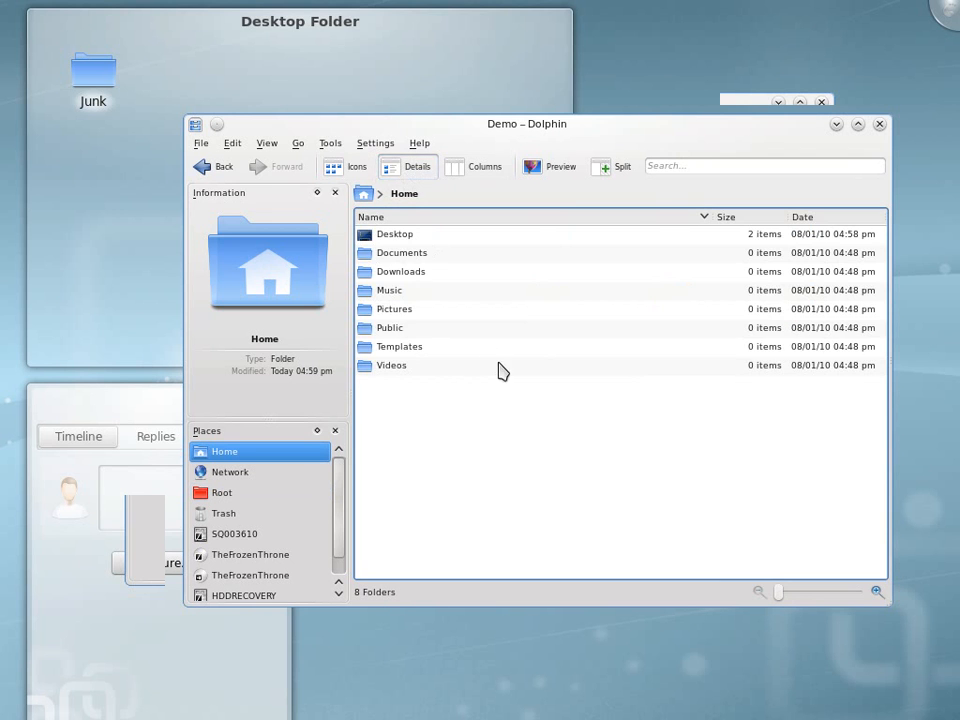
# Check that the Videos and Music folders are empty, returning to the home folder
pyautogui.click(366, 347)
pyautogui.click(398, 368)
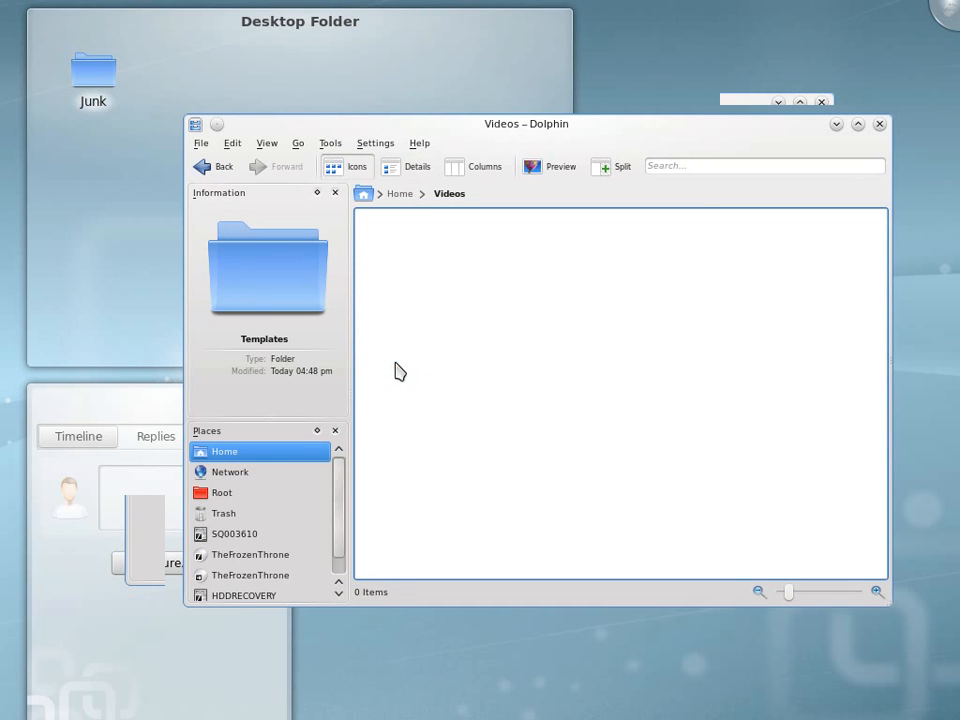
pyautogui.click(399, 193)
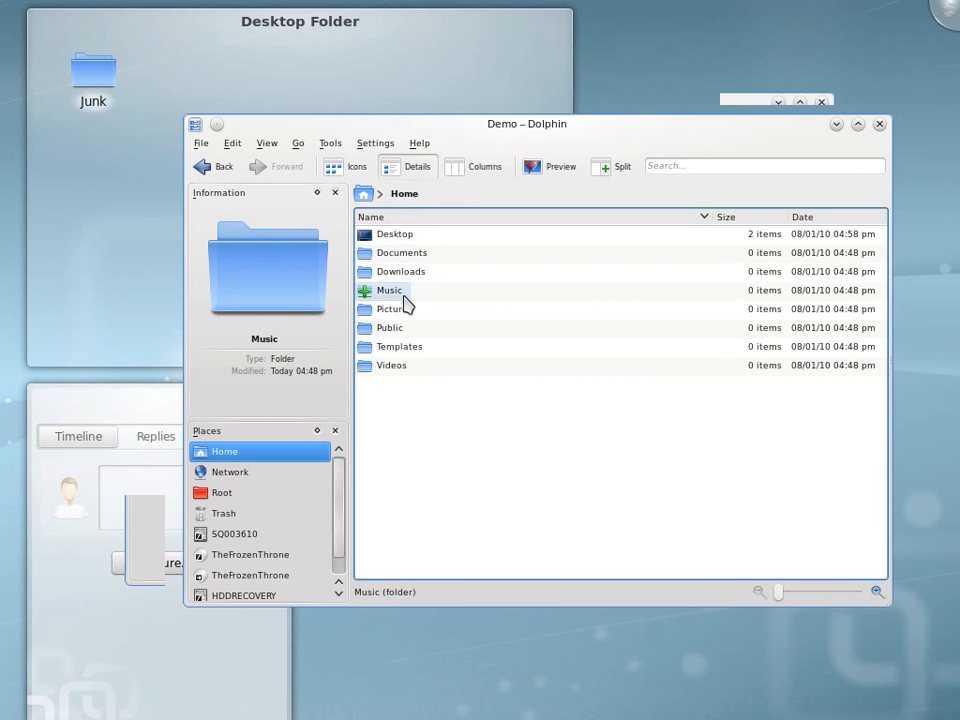
pyautogui.click(390, 291)
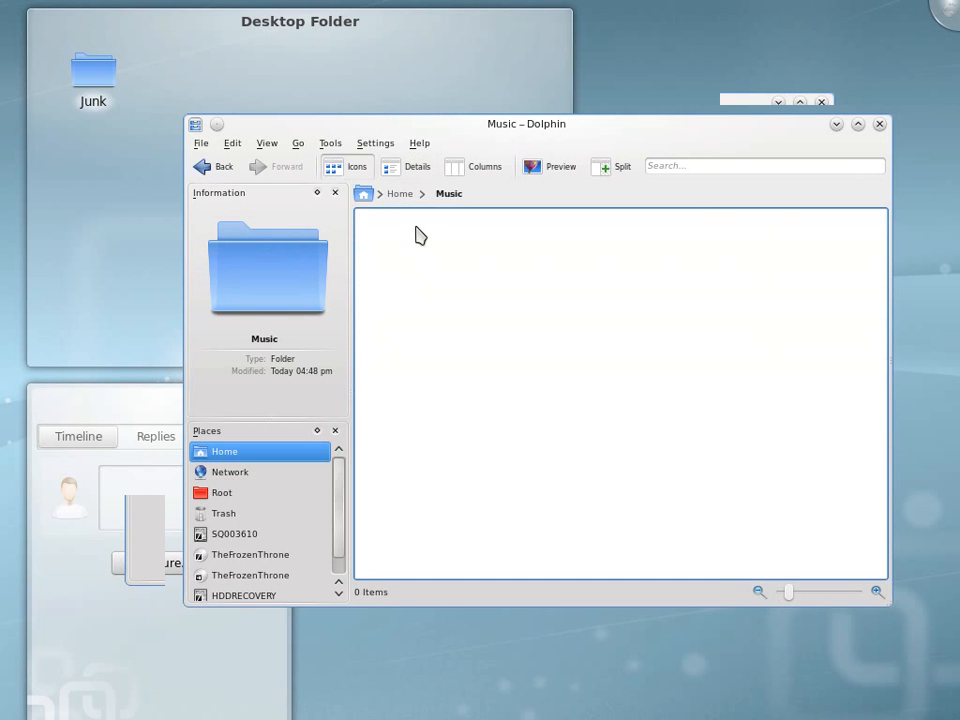
pyautogui.click(405, 193)
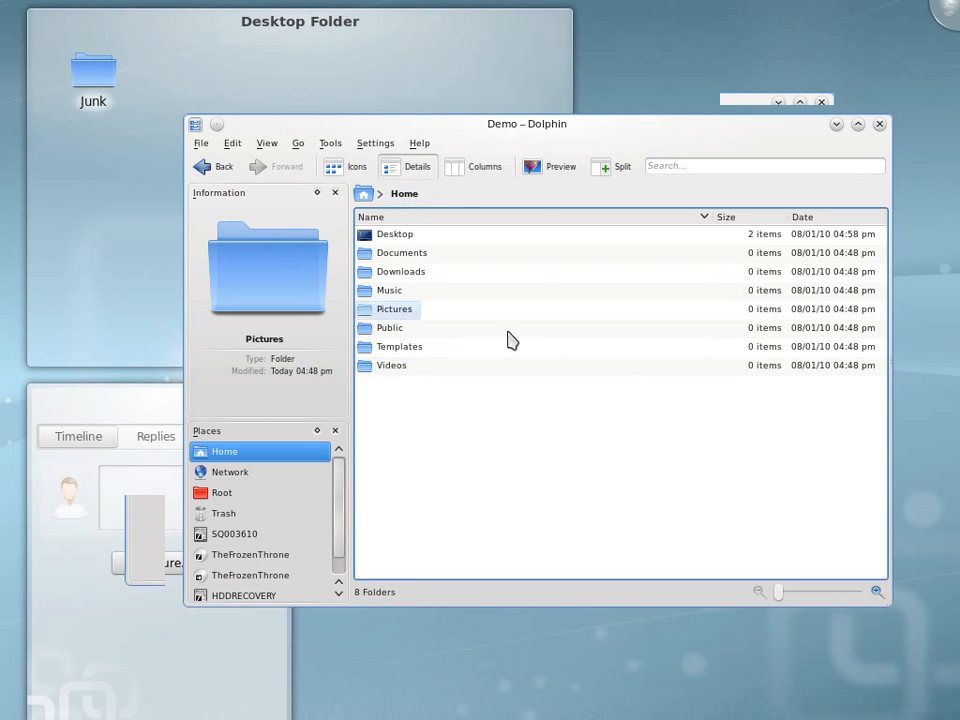
# Open Configure Dolphin and browse the Icons, Details and Column view mode settings
pyautogui.click(376, 143)
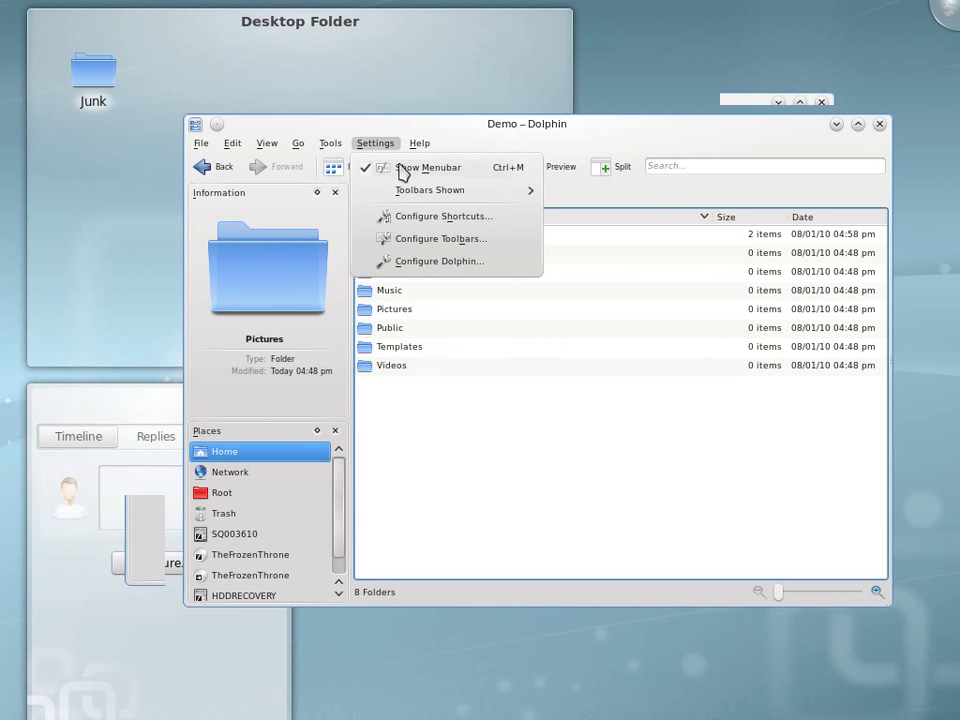
pyautogui.click(432, 262)
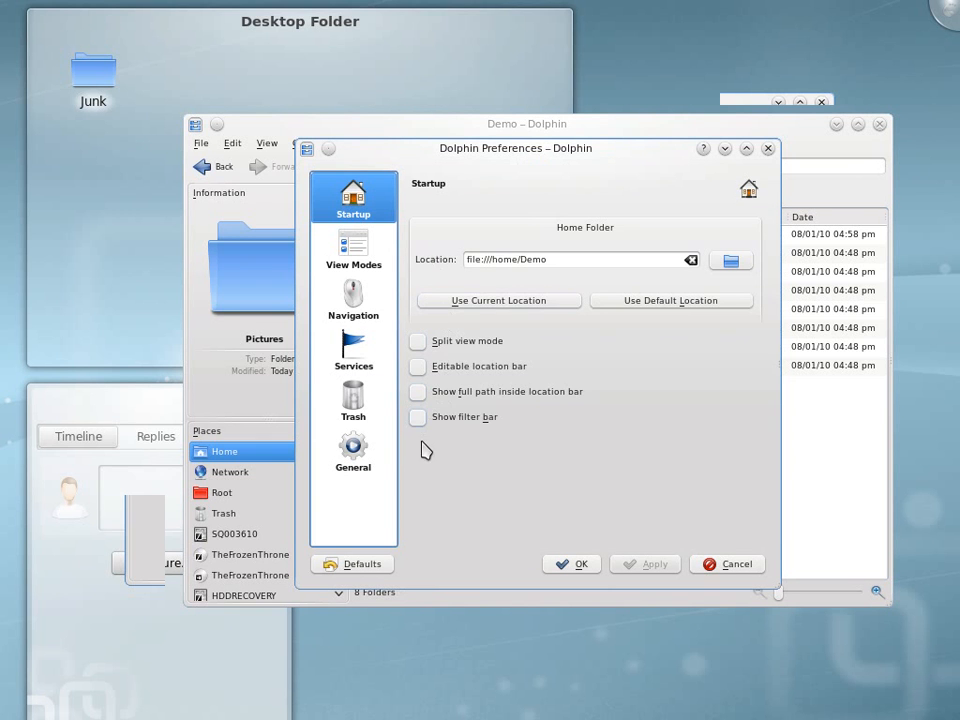
pyautogui.click(354, 252)
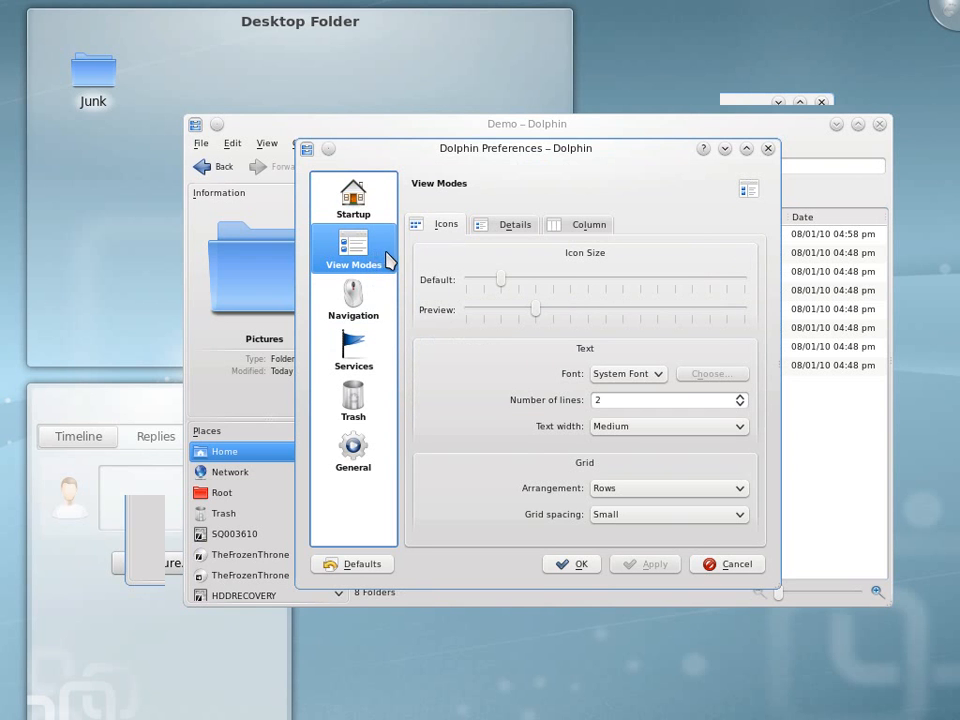
pyautogui.click(515, 224)
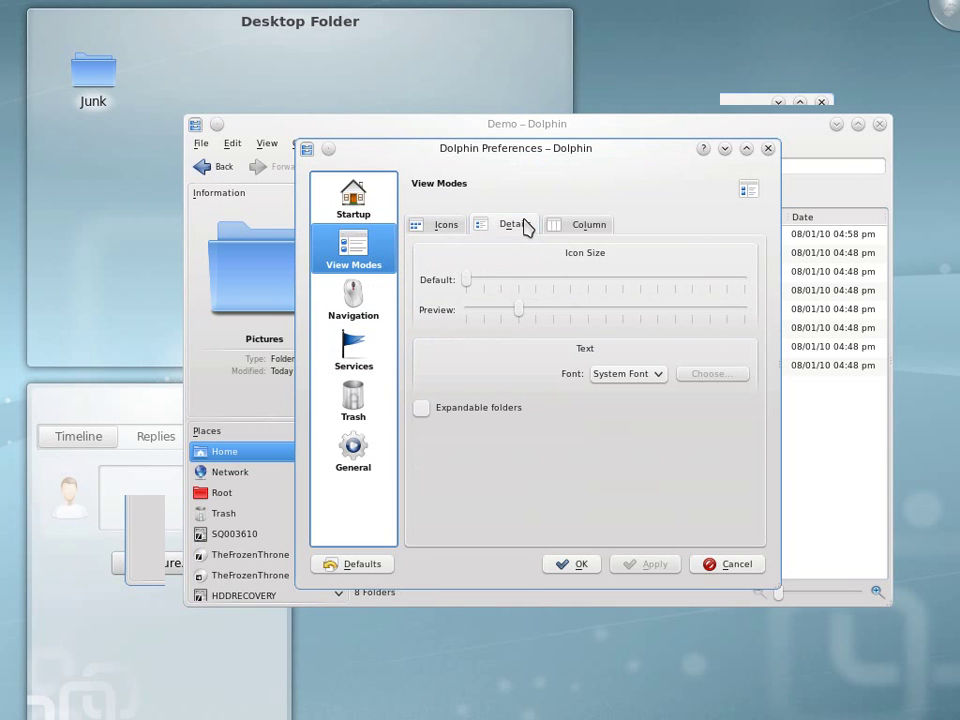
pyautogui.click(583, 227)
pyautogui.click(515, 226)
pyautogui.click(445, 224)
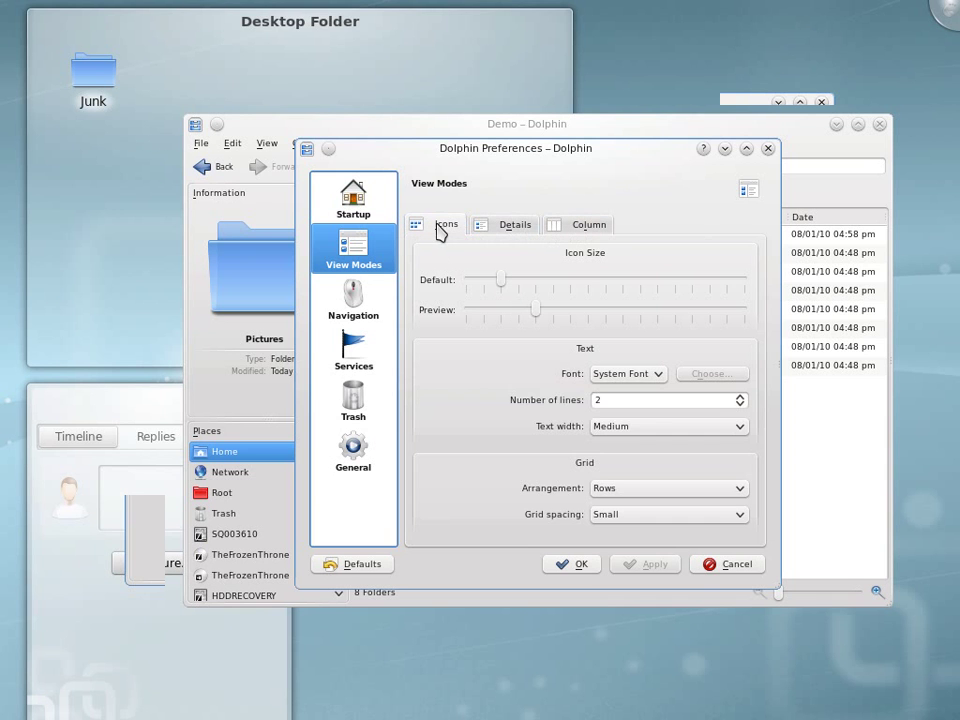
# Set Navigation to double-click to open items, review other pages, apply and confirm
pyautogui.click(353, 300)
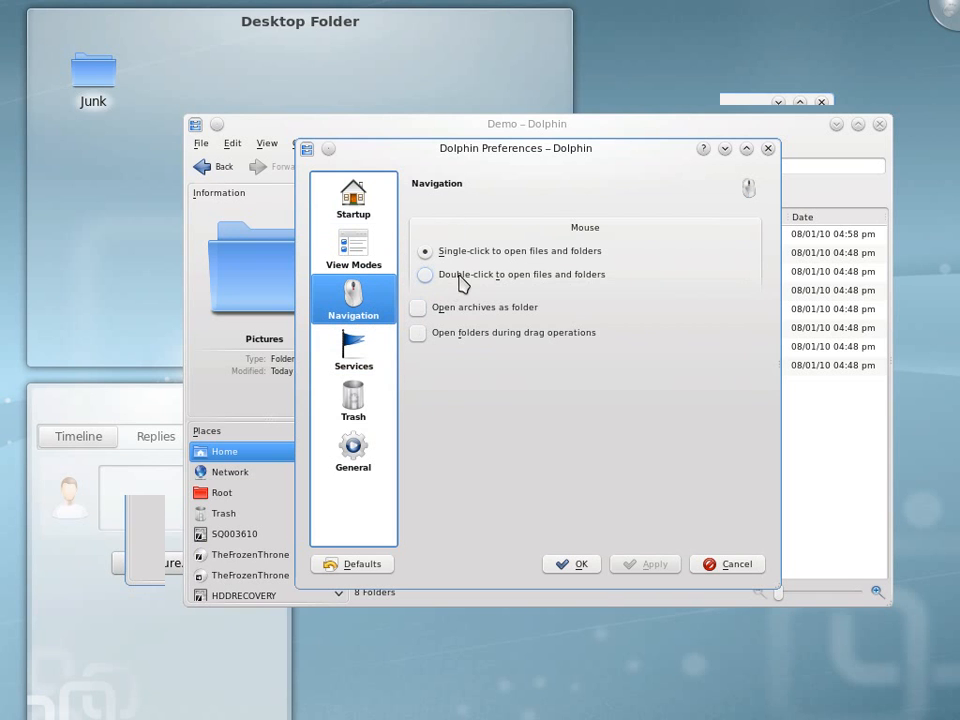
pyautogui.click(425, 274)
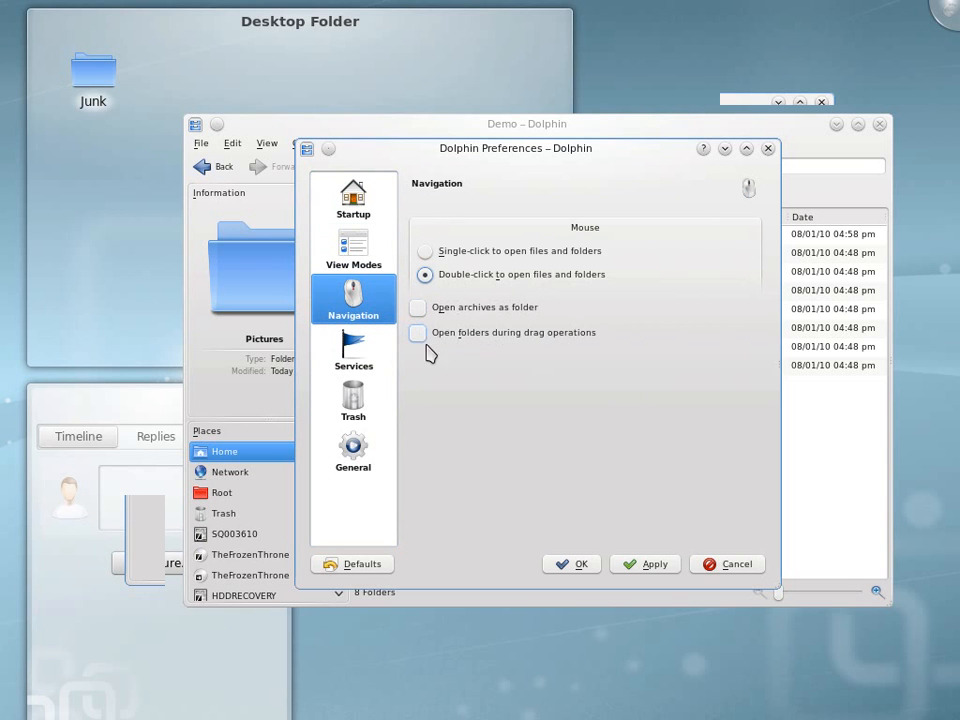
pyautogui.click(375, 360)
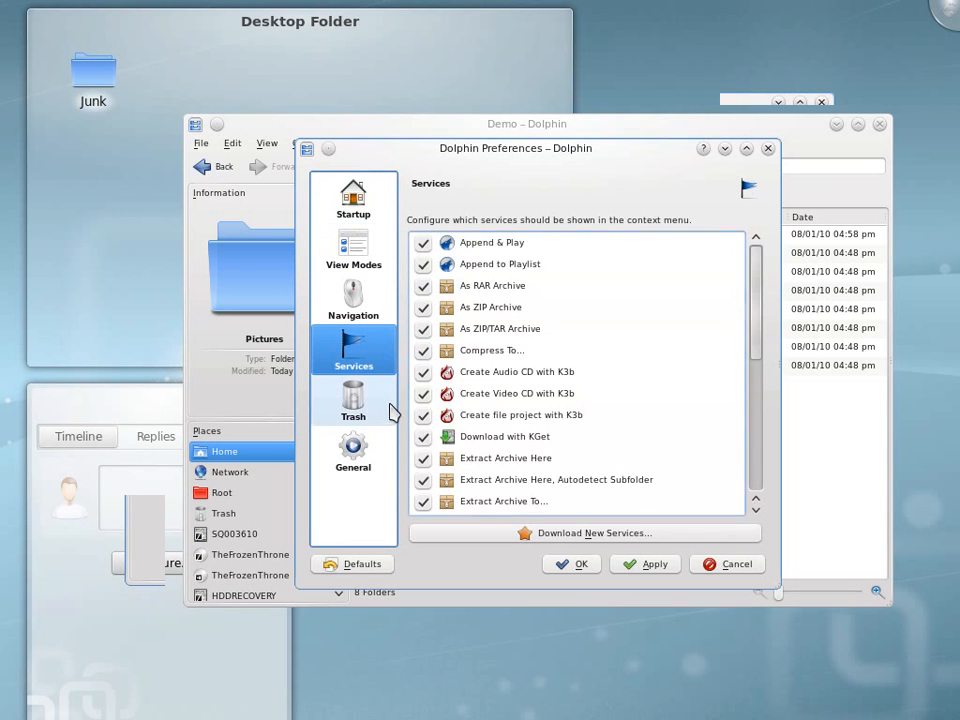
pyautogui.click(353, 402)
pyautogui.click(374, 467)
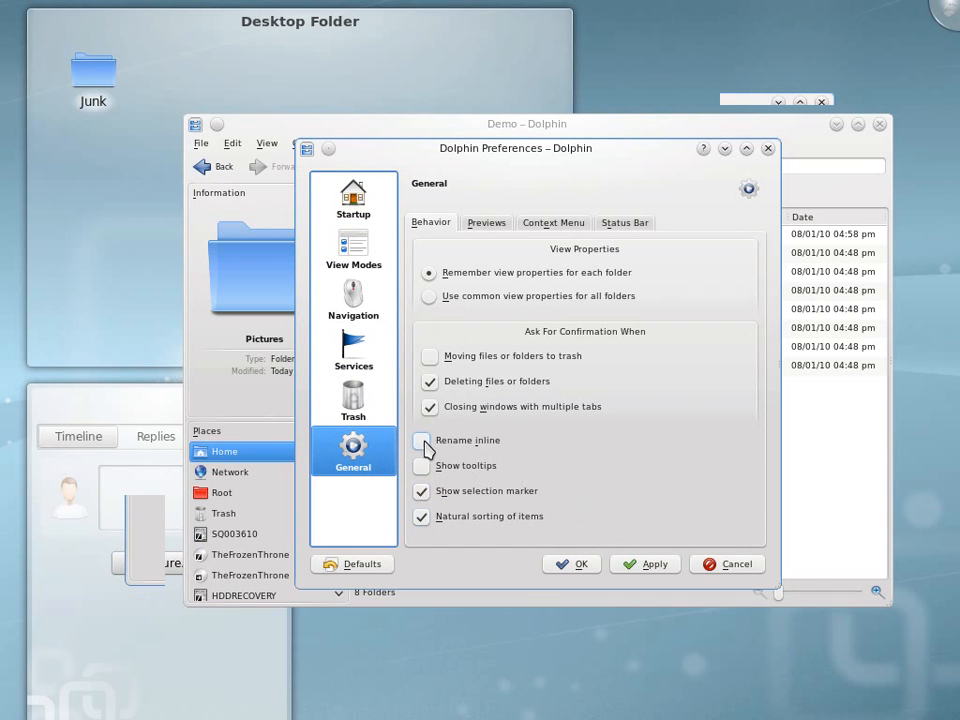
pyautogui.click(640, 564)
pyautogui.click(590, 570)
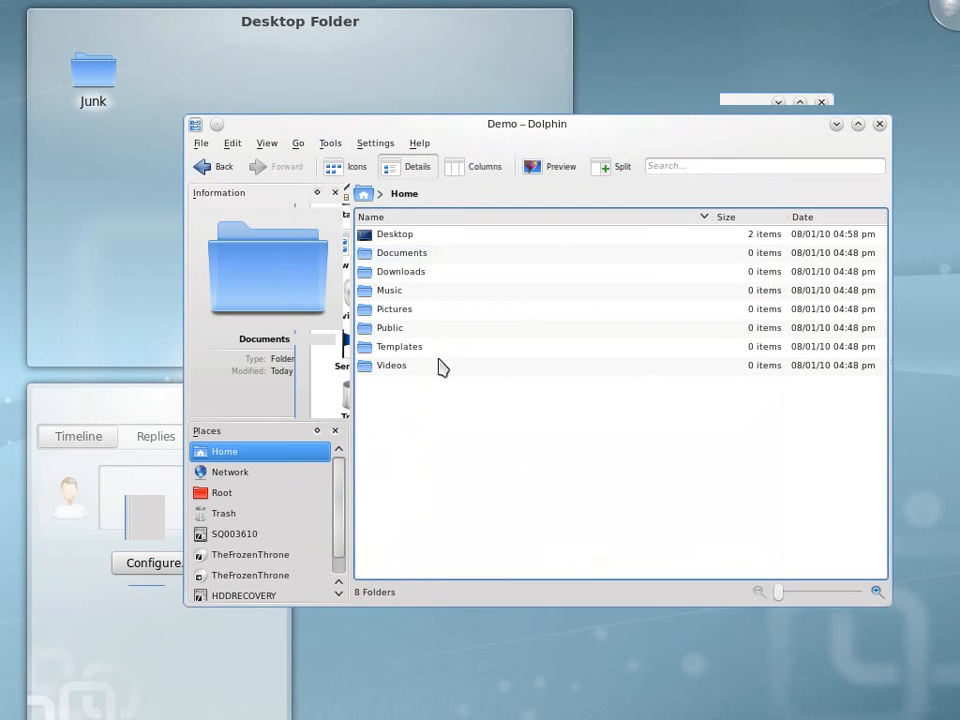
pyautogui.moveTo(400, 272)
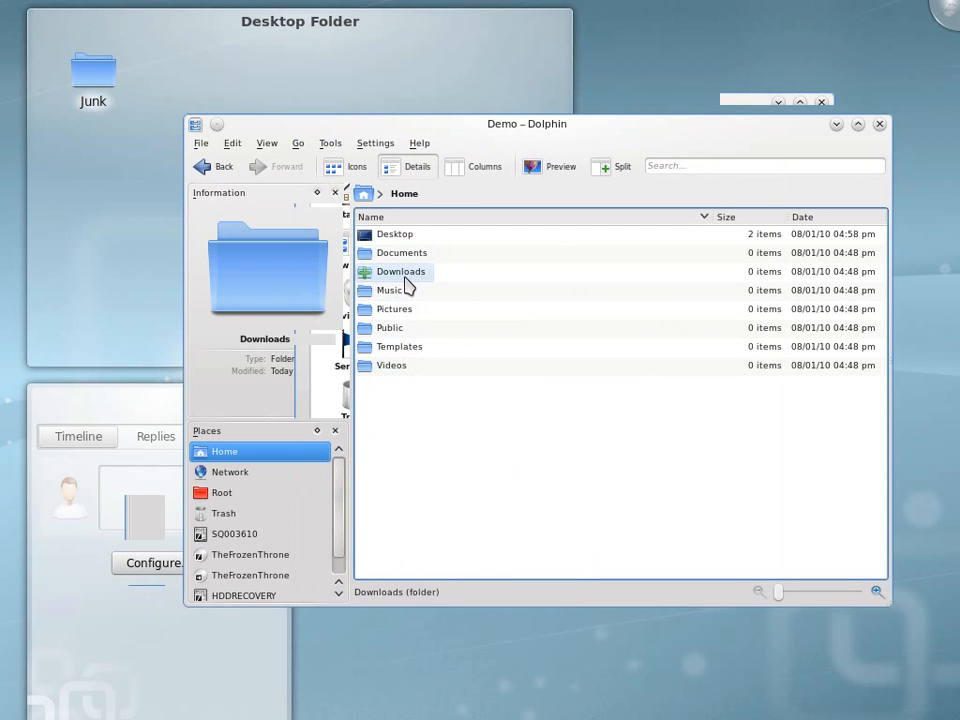
# Enter the Desktop folder and start renaming the Junk folder from its context menu
pyautogui.click(395, 234)
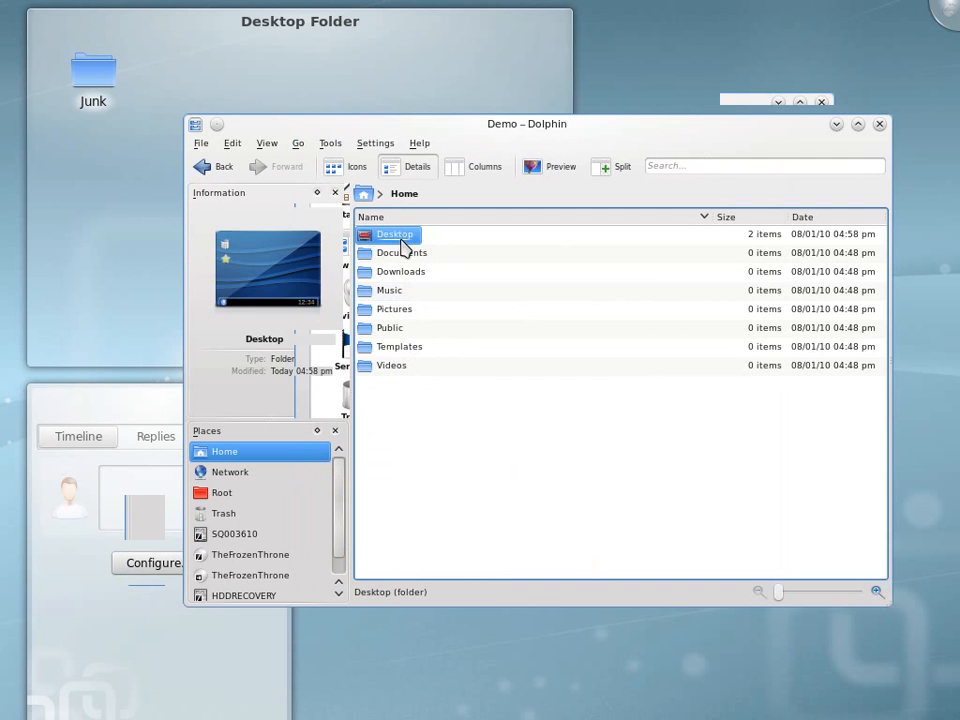
pyautogui.doubleClick(395, 234)
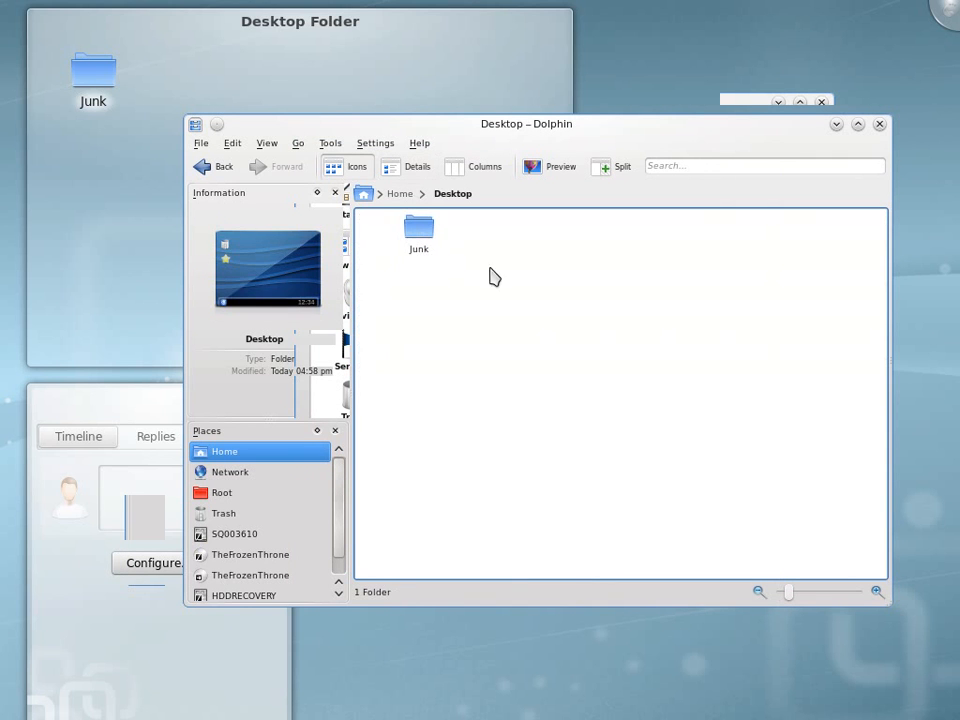
pyautogui.click(420, 238)
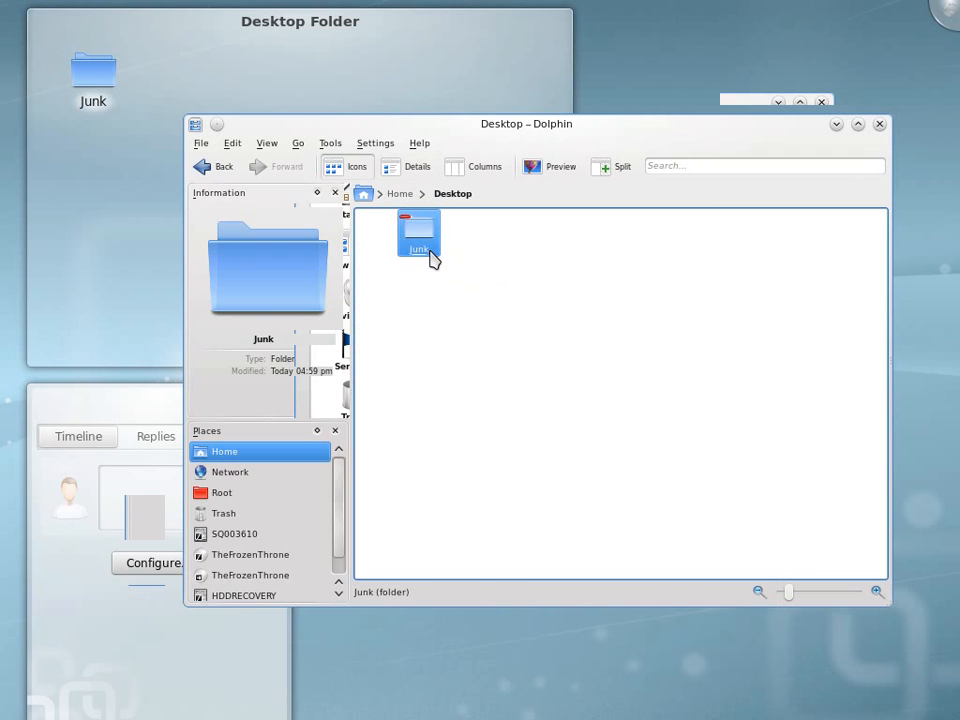
pyautogui.rightClick(432, 258)
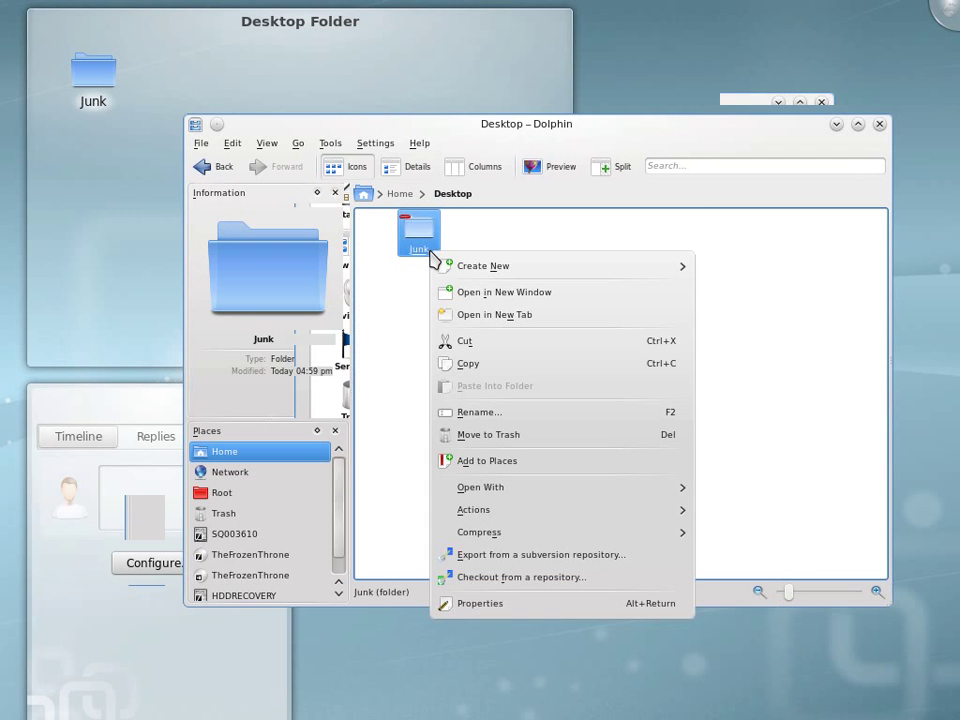
pyautogui.click(527, 417)
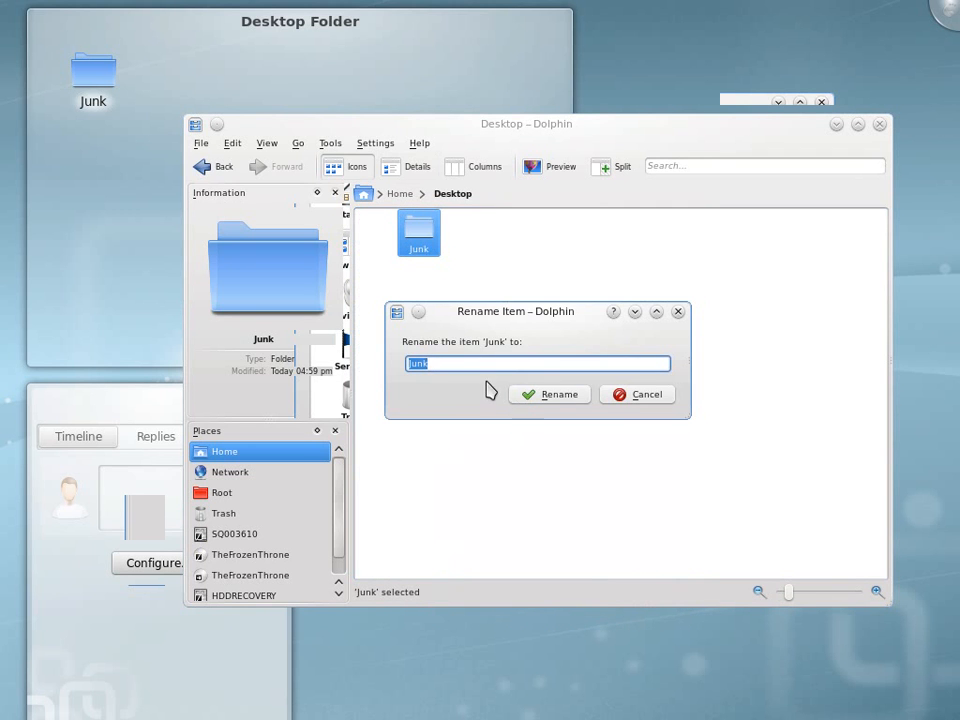